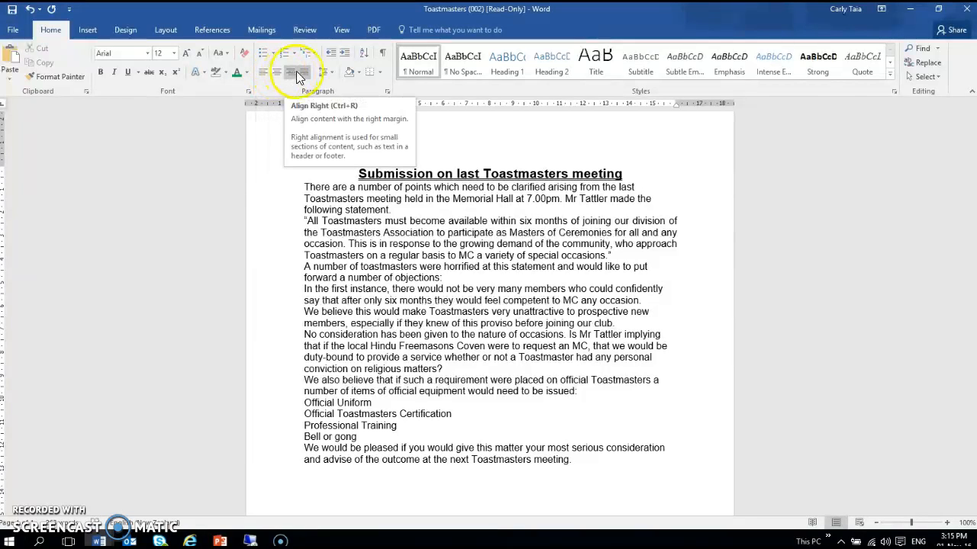
Try left, centre and right alignment on the quoted "All Toastmasters" paragraph and return it to justified.
left_click(300, 221)
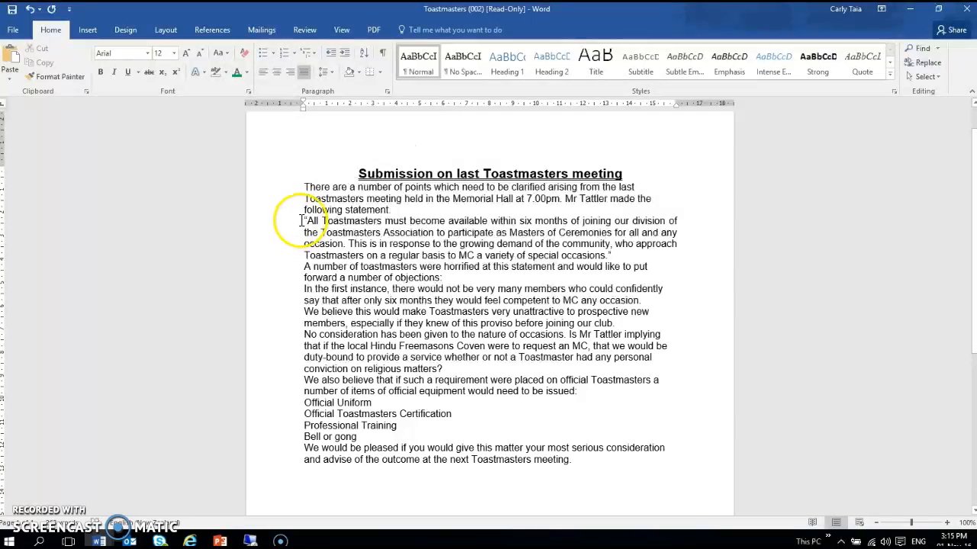
left_click_drag(309, 221, 633, 257)
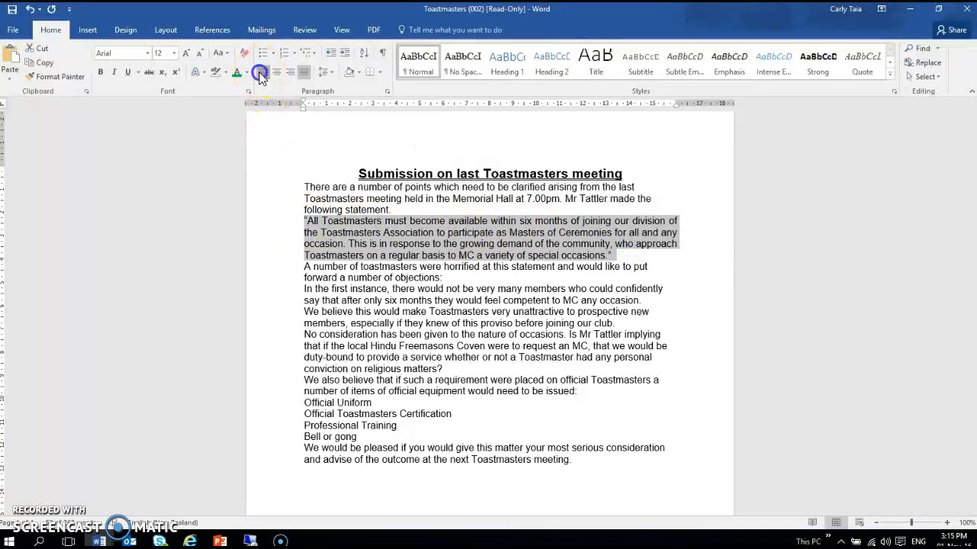
left_click(260, 73)
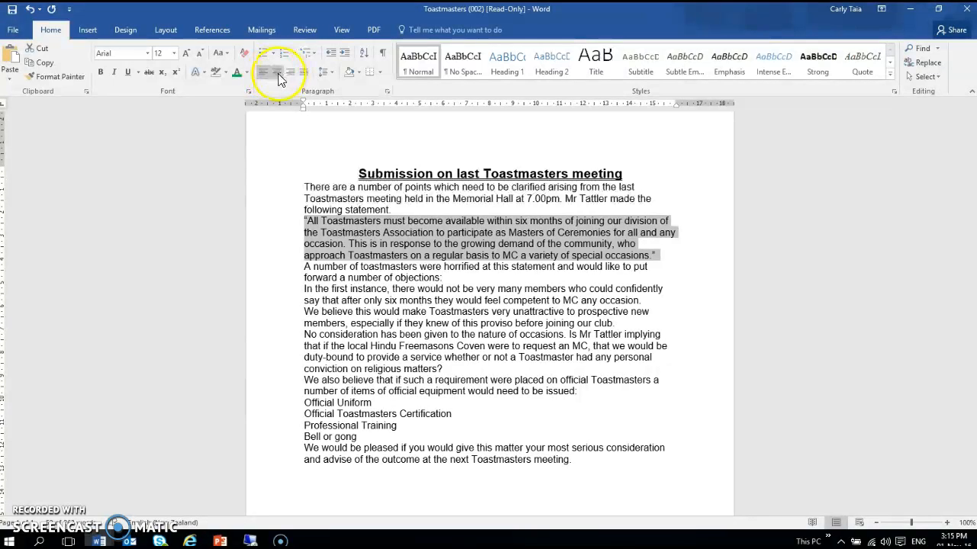
left_click(275, 73)
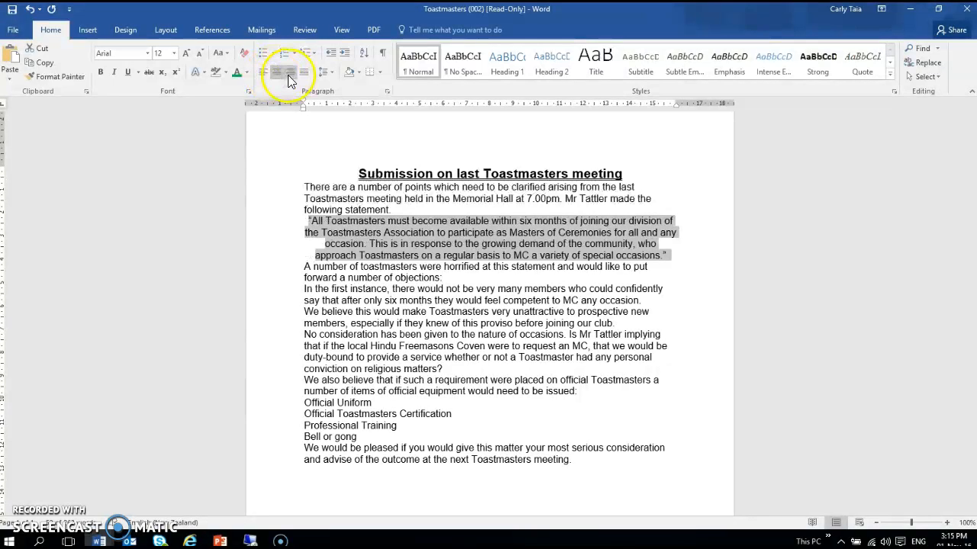
left_click(289, 78)
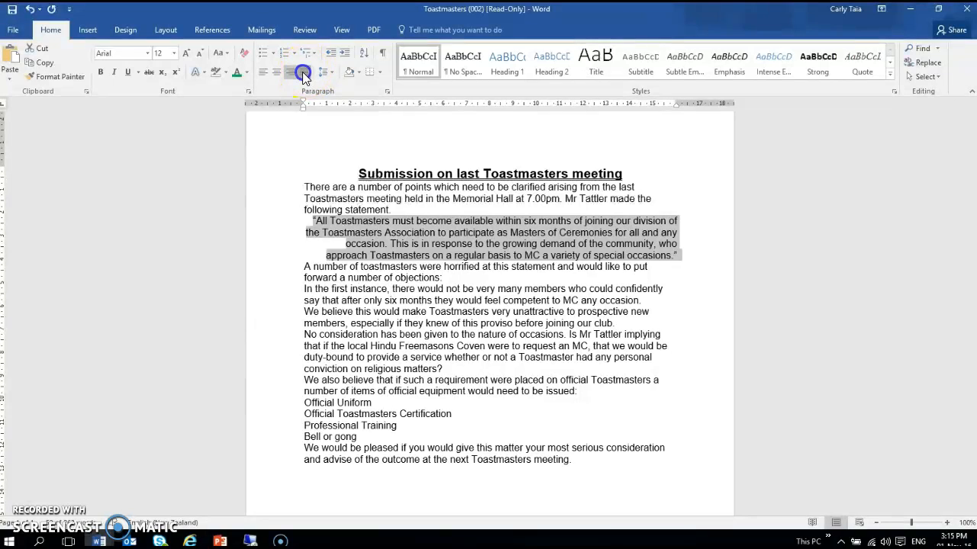
left_click(303, 73)
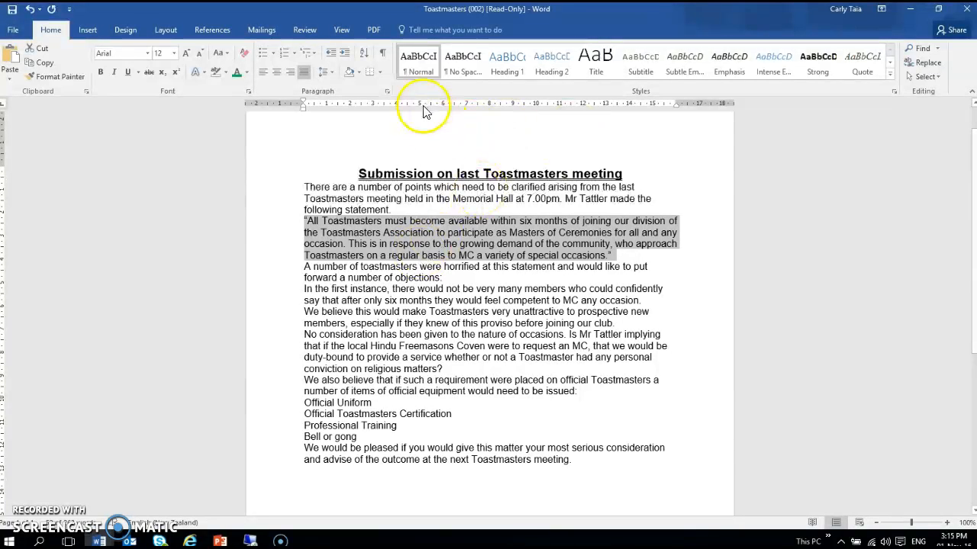
Examine the alignment options in the paragraph settings for the quoted paragraph without changing anything.
left_click(385, 93)
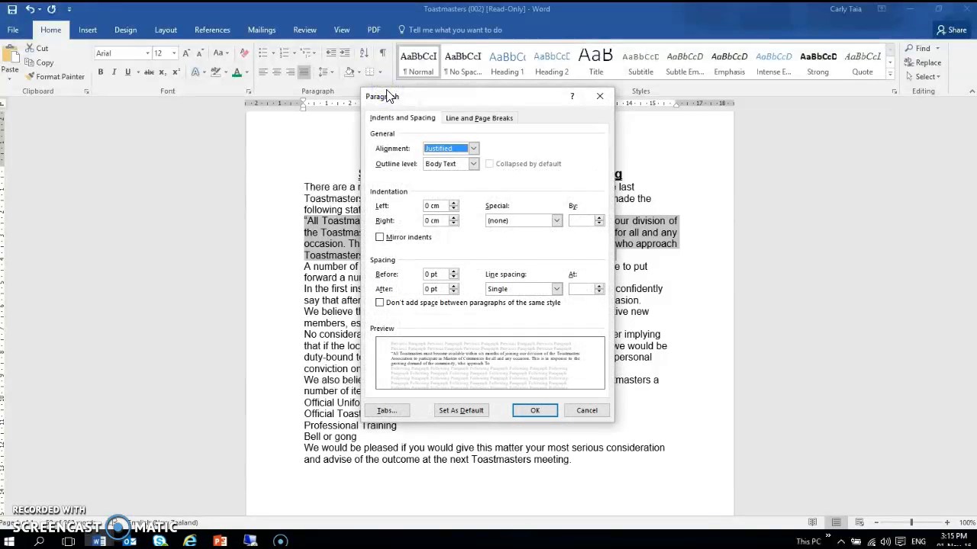
left_click(473, 148)
left_click(389, 152)
left_click(551, 403)
left_click(587, 413)
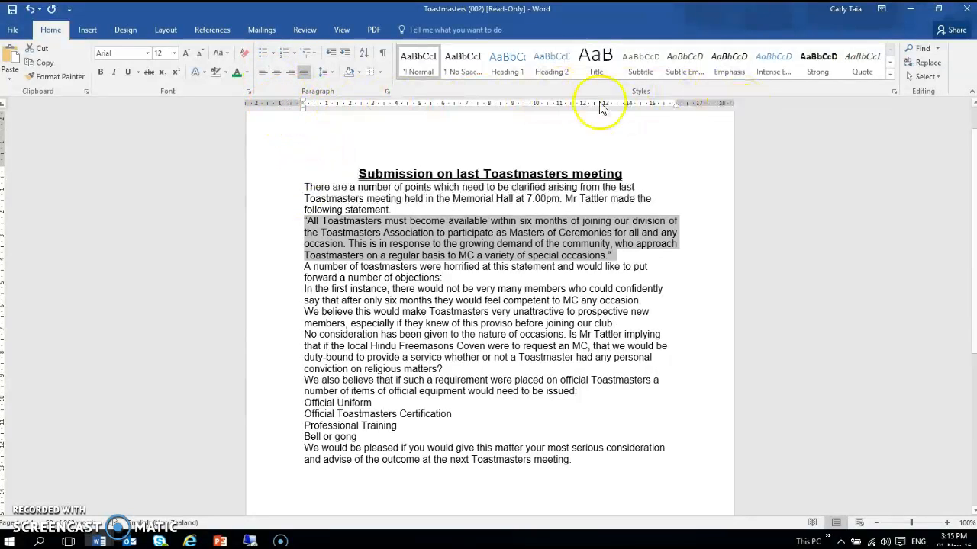
Indent the quoted paragraph 2 cm from both the left and right margins using the ruler markers.
left_click(341, 32)
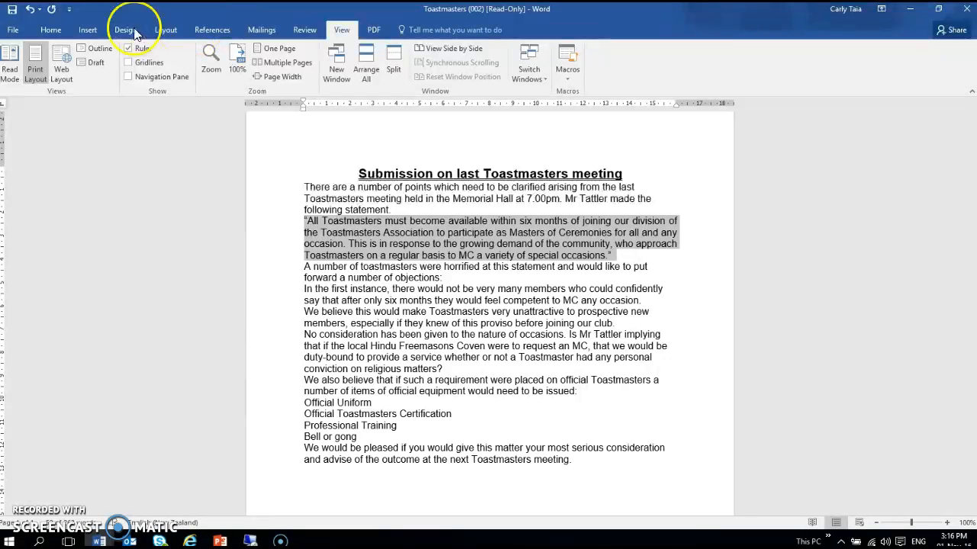
left_click(81, 31)
left_click(51, 29)
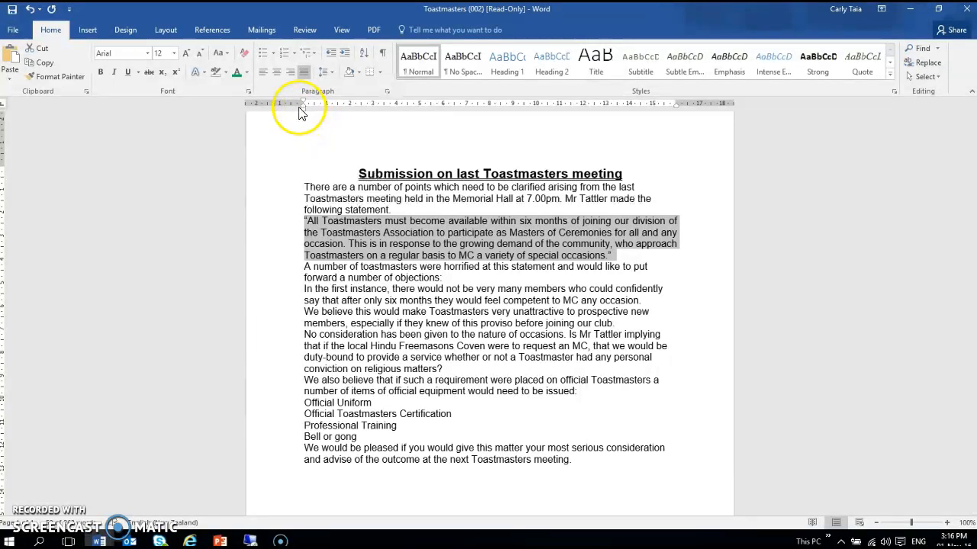
left_click_drag(302, 111, 349, 111)
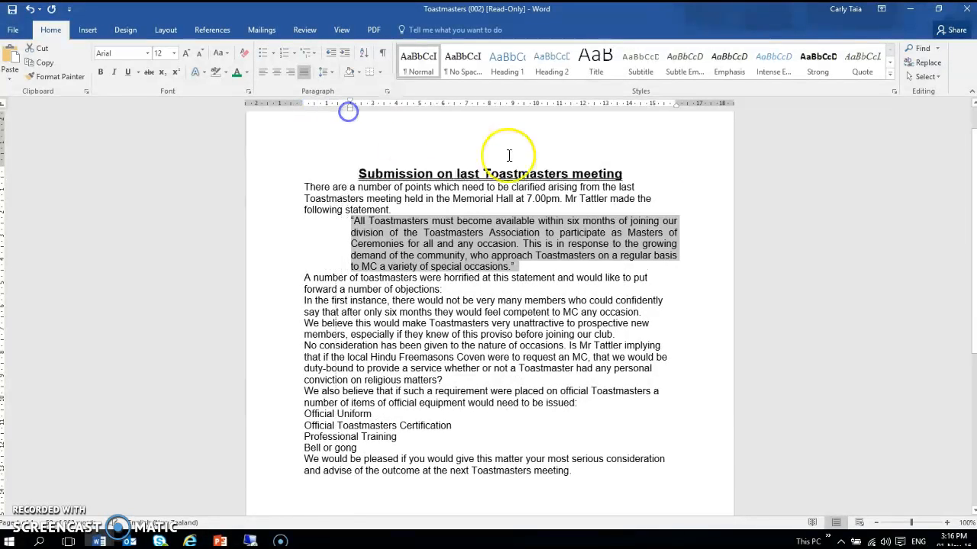
left_click_drag(677, 109, 630, 107)
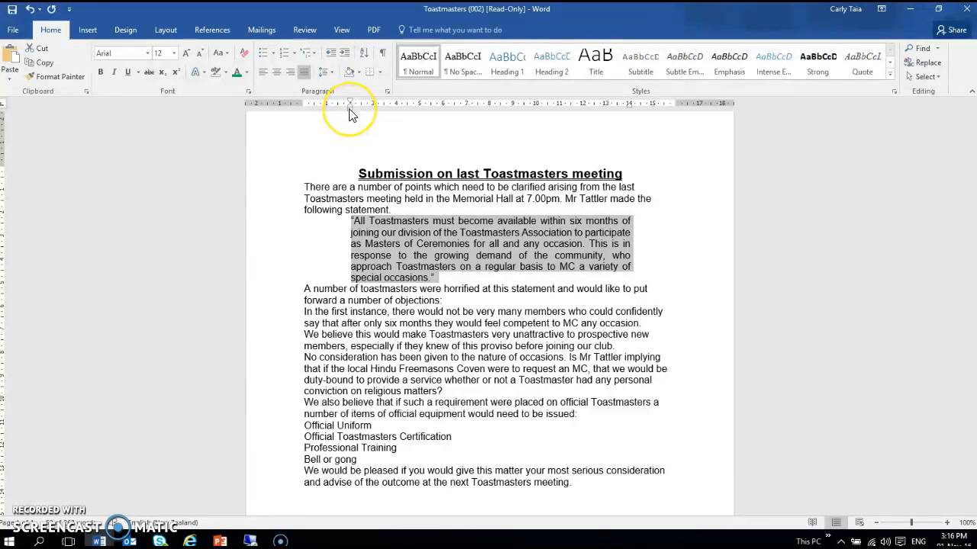
Return the quoted paragraph's left and right indents to the page margins using the ruler markers.
left_click(352, 104)
left_click_drag(350, 107, 305, 109)
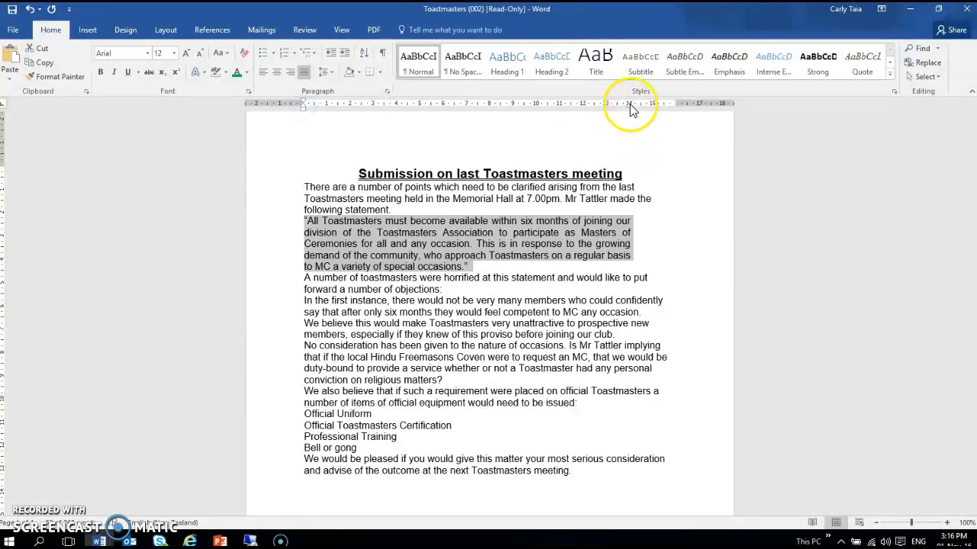
left_click_drag(630, 107, 674, 110)
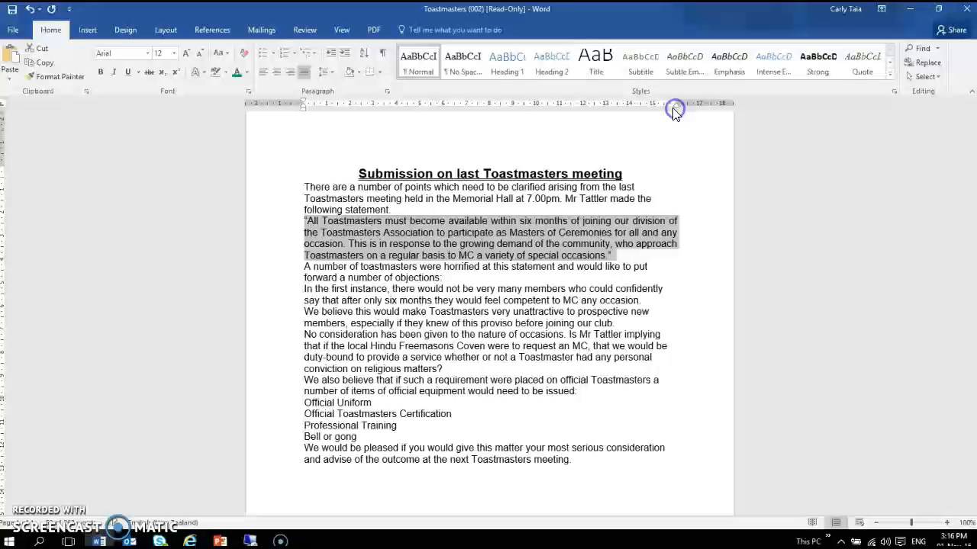
Set the quoted paragraph's left and right indentation to 2 cm each in the paragraph settings.
left_click(383, 89)
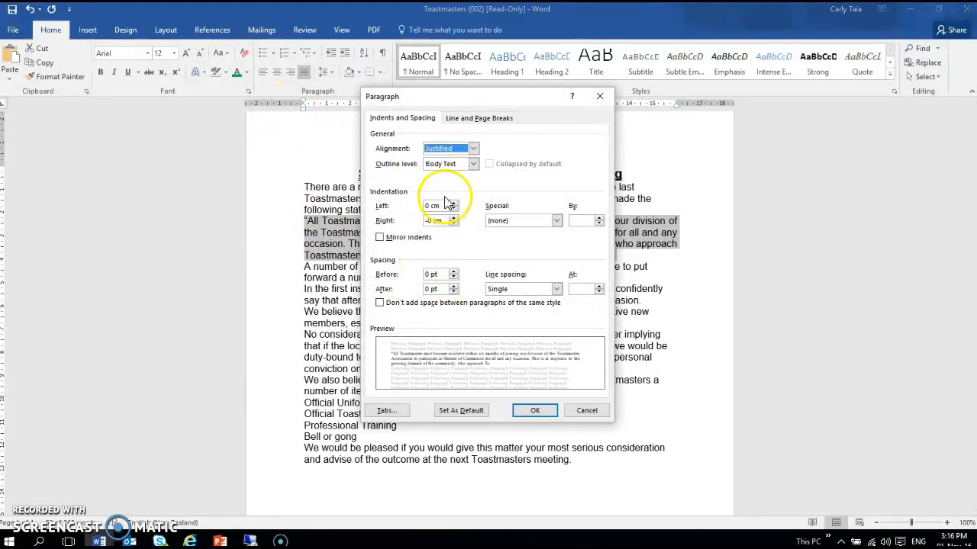
left_click(453, 218)
left_click(453, 218)
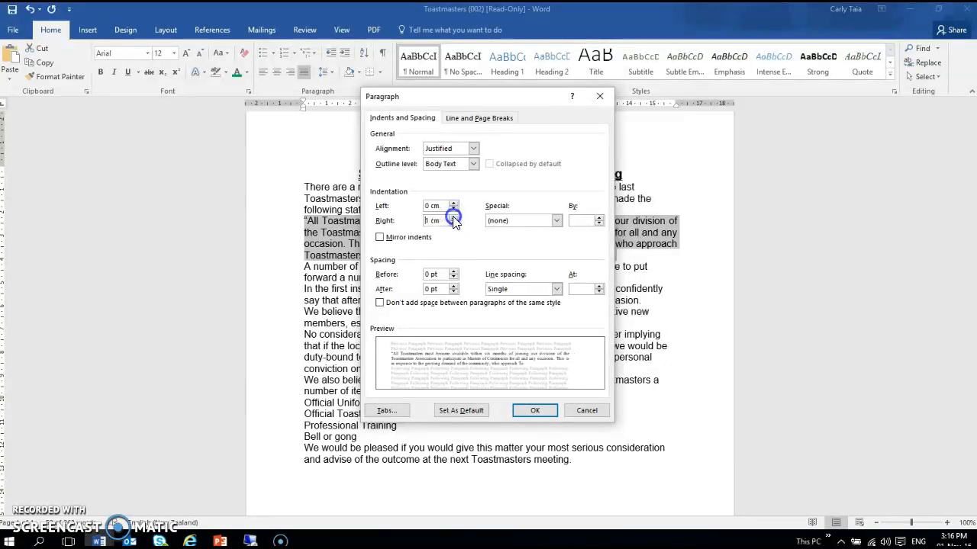
left_click_drag(438, 220, 410, 221)
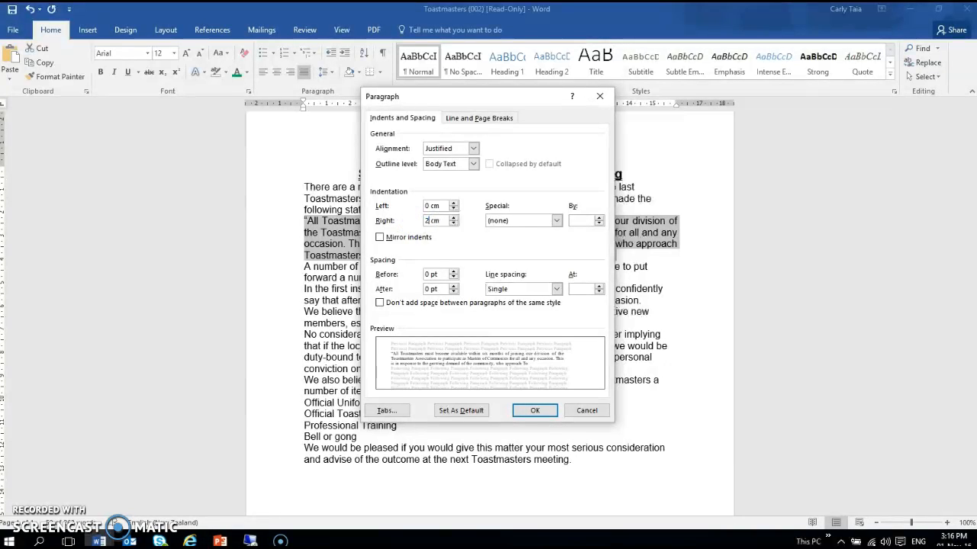
left_click(431, 205)
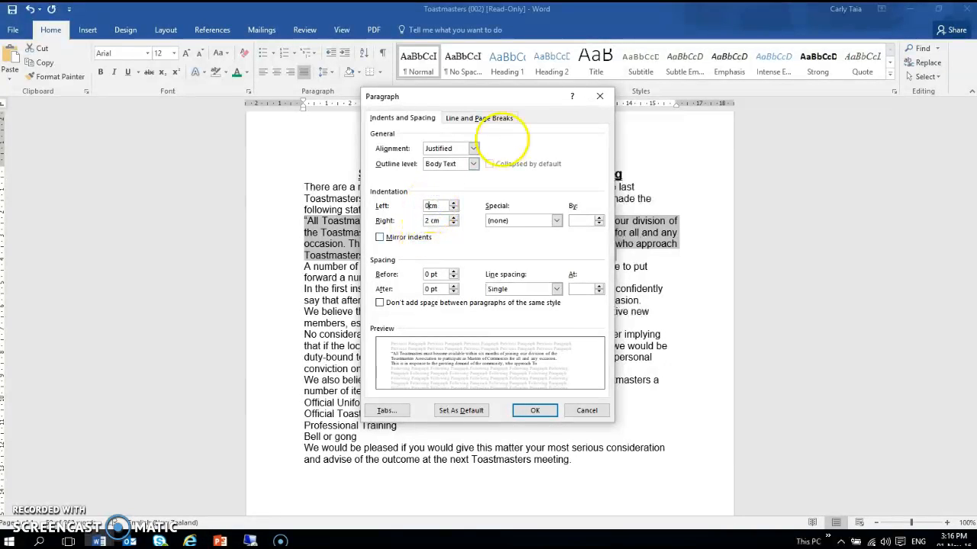
left_click(537, 408)
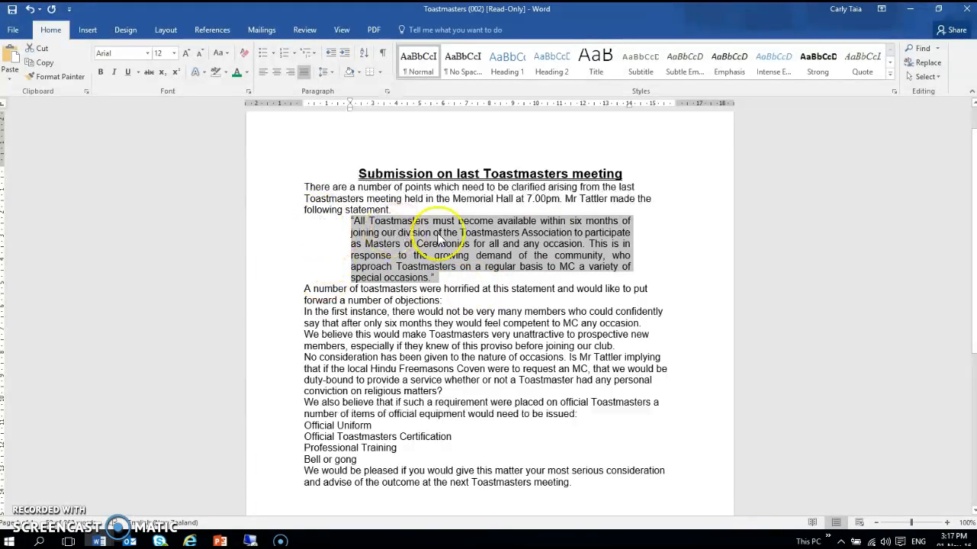
Try increasing the indent of the first body paragraph and decrease it back to the margin, repeating the change.
left_click(315, 312)
left_click(305, 187)
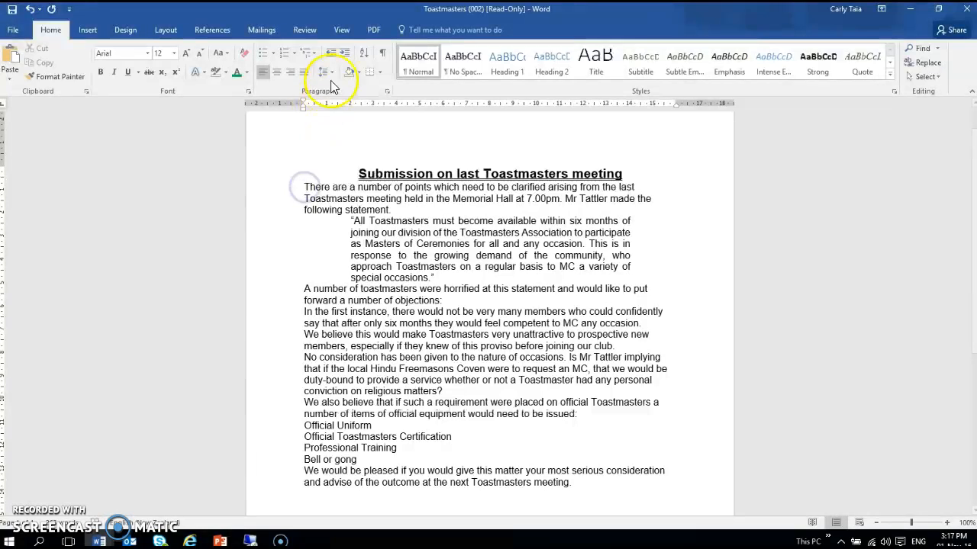
left_click(344, 55)
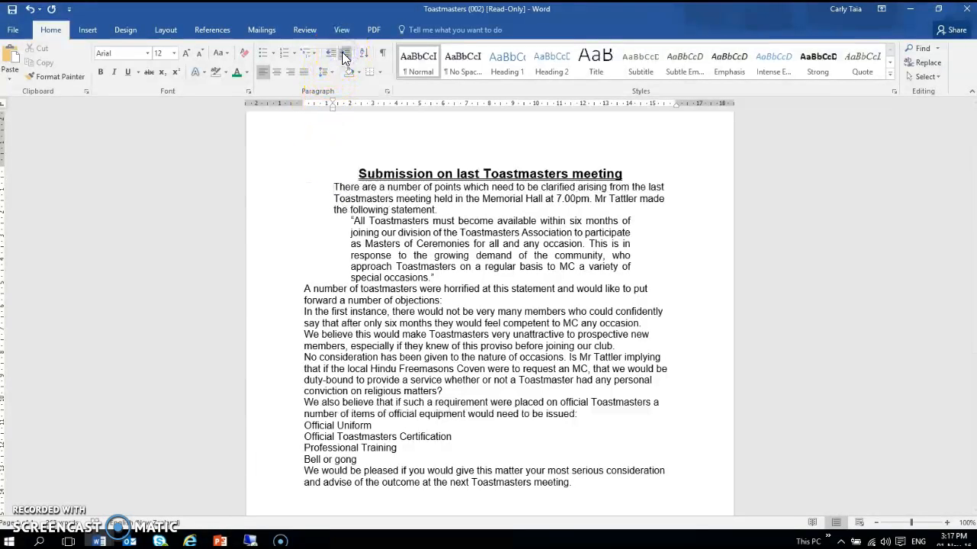
left_click(329, 55)
left_click(345, 55)
left_click(330, 53)
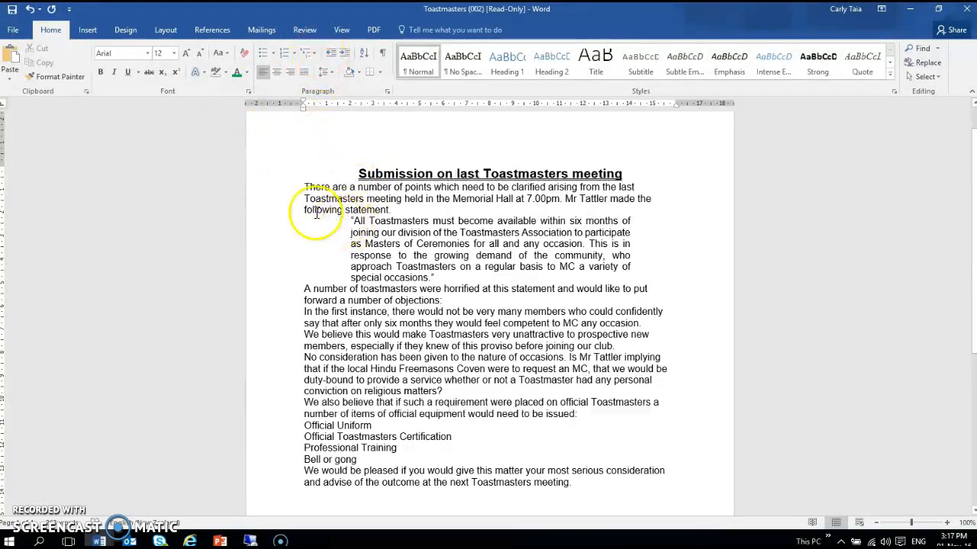
left_click(344, 55)
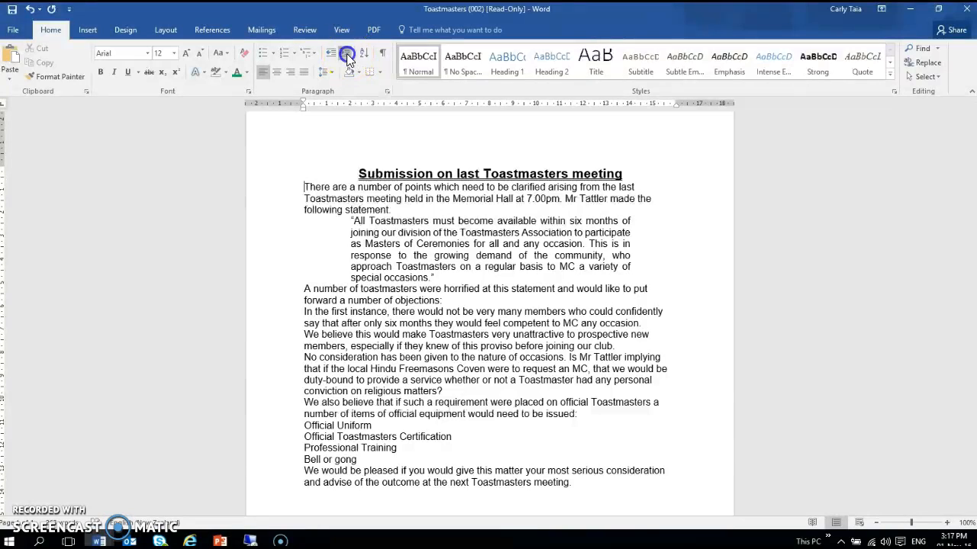
left_click(329, 53)
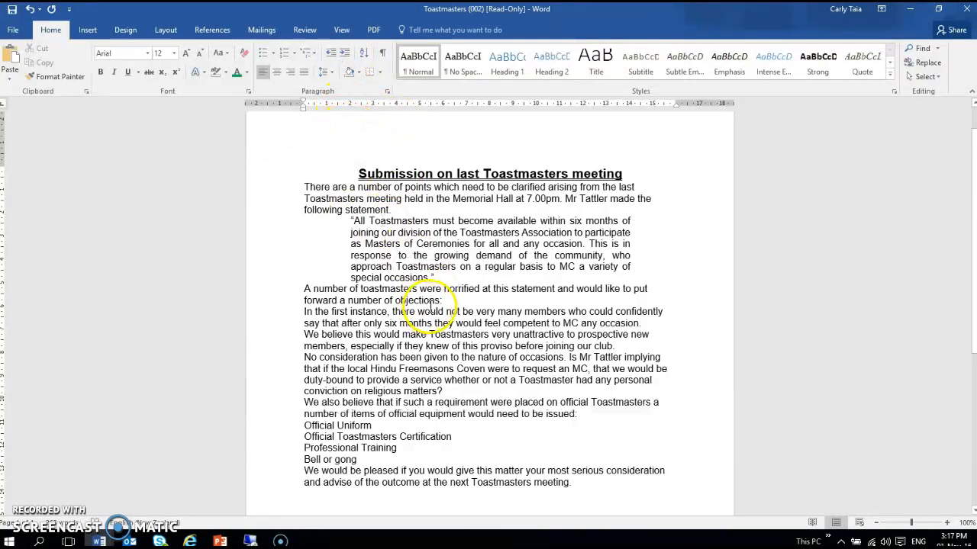
left_click(427, 311)
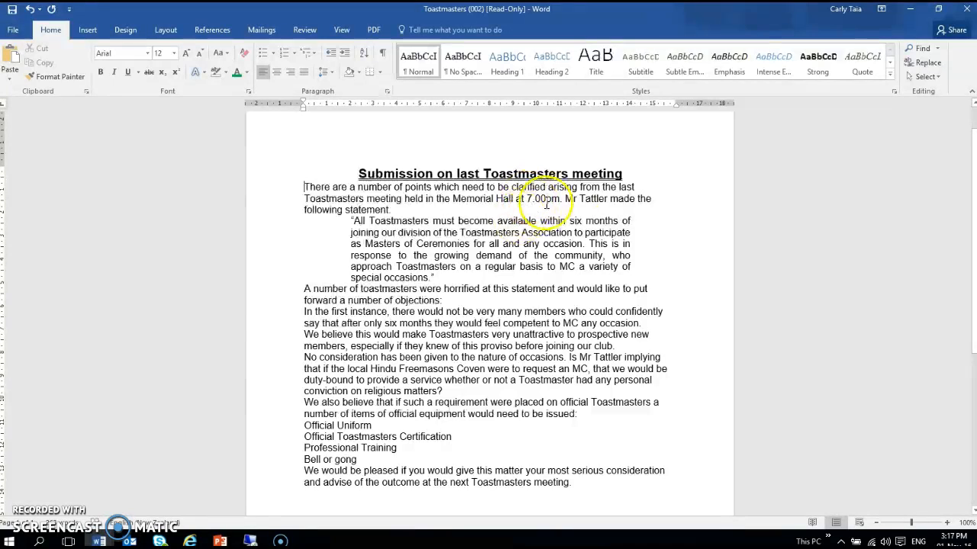
Set the paragraph spacing after the title "Submission on last Toastmasters meeting" to Auto.
left_click_drag(621, 175, 592, 185)
left_click(624, 182)
left_click(638, 175)
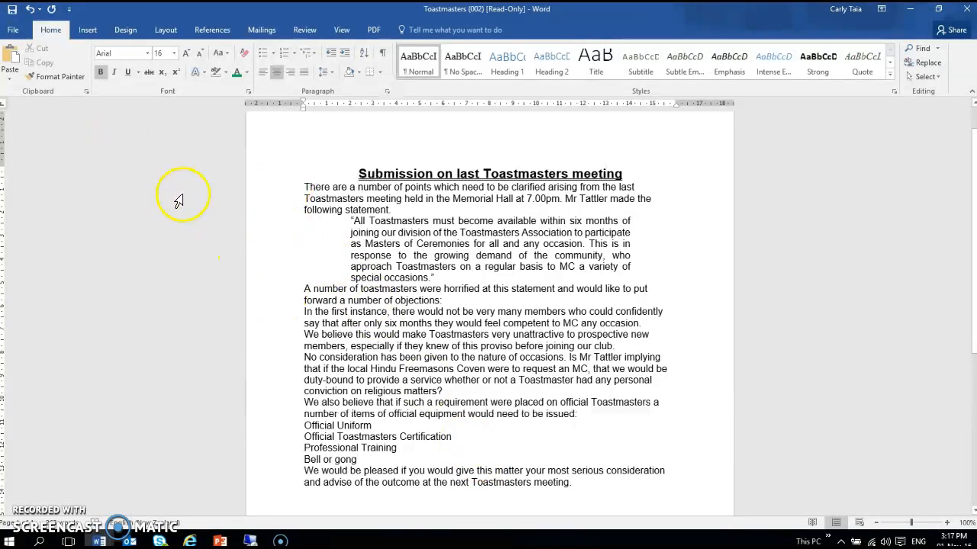
left_click(161, 34)
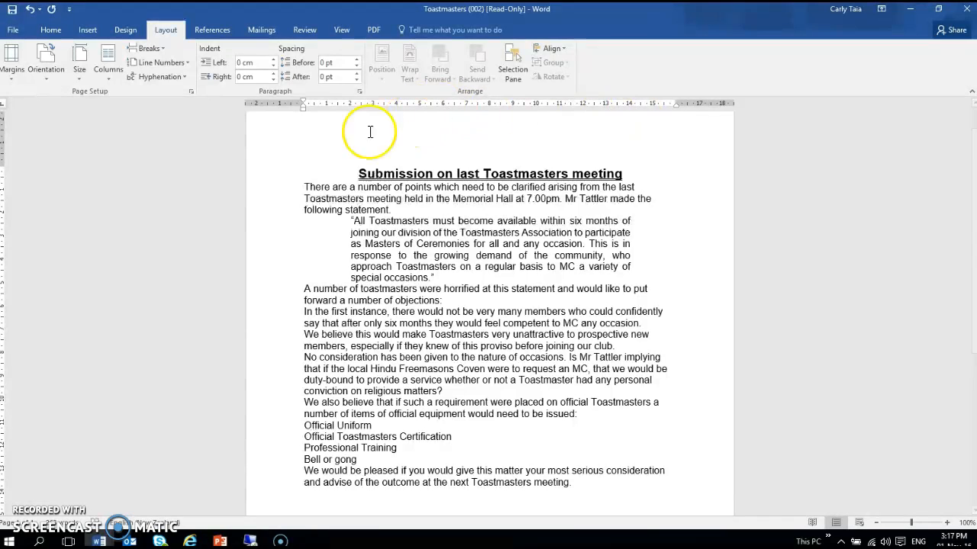
left_click(356, 73)
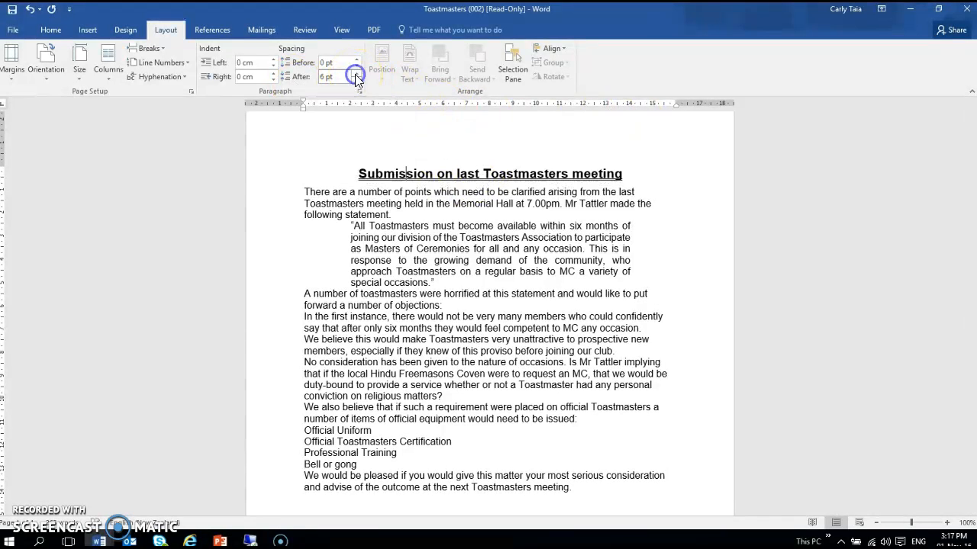
left_click(358, 80)
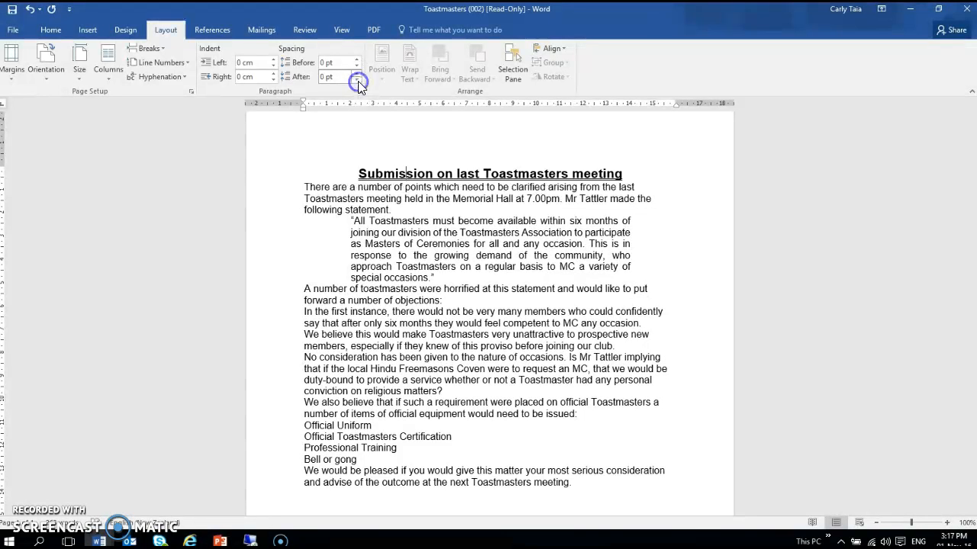
left_click(358, 80)
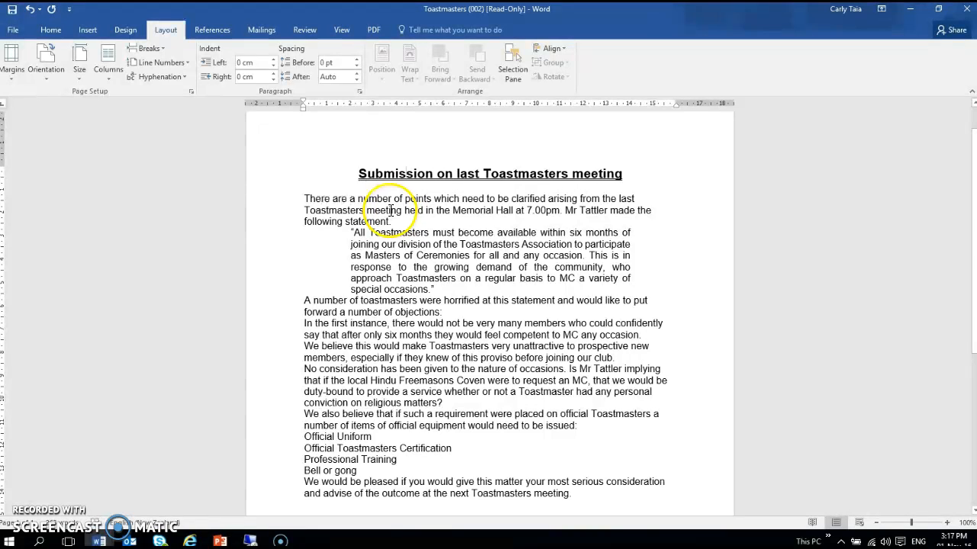
Set the spacing after all body paragraphs below the title to 12 pt.
left_click_drag(304, 199, 608, 504)
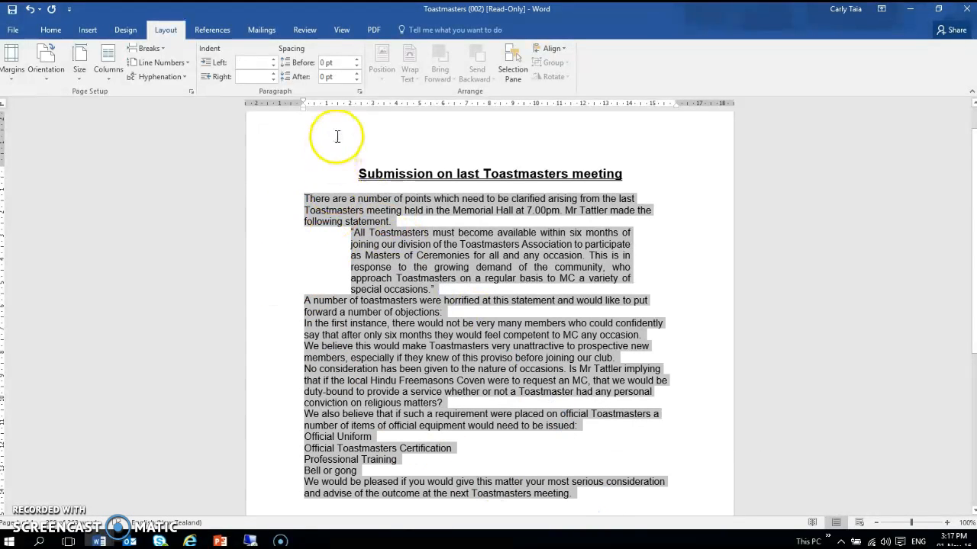
left_click(356, 74)
left_click(355, 73)
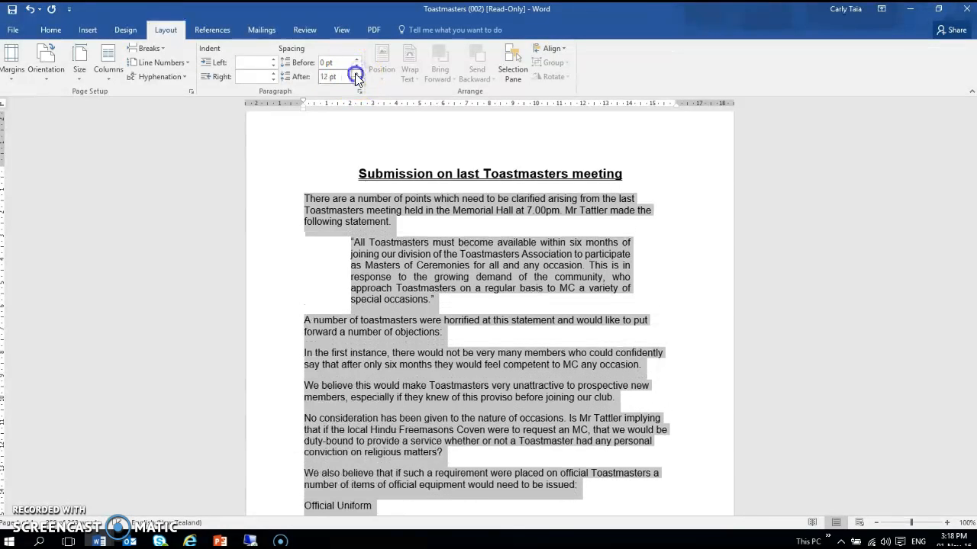
Set the line spacing of the first body paragraph to 1.5 lines in the paragraph settings.
left_click(353, 222)
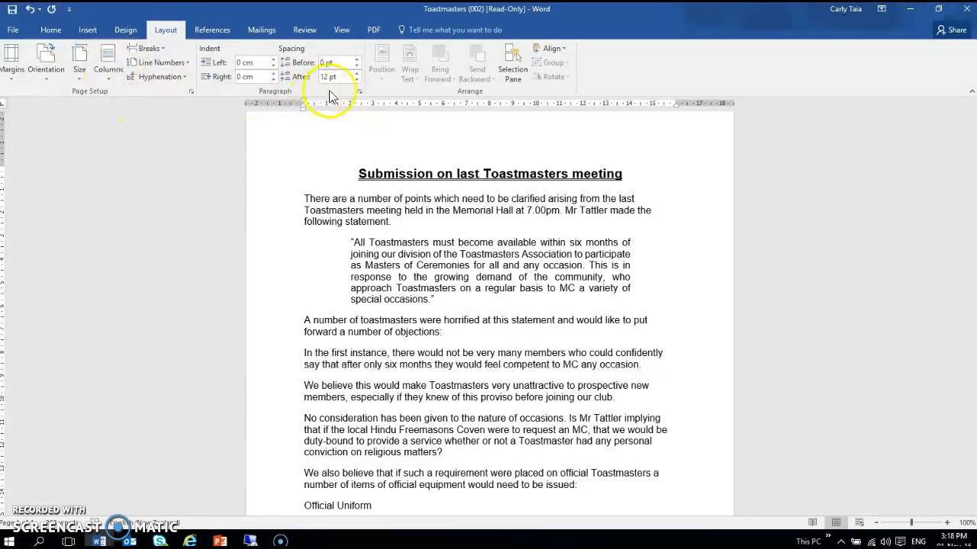
left_click(360, 91)
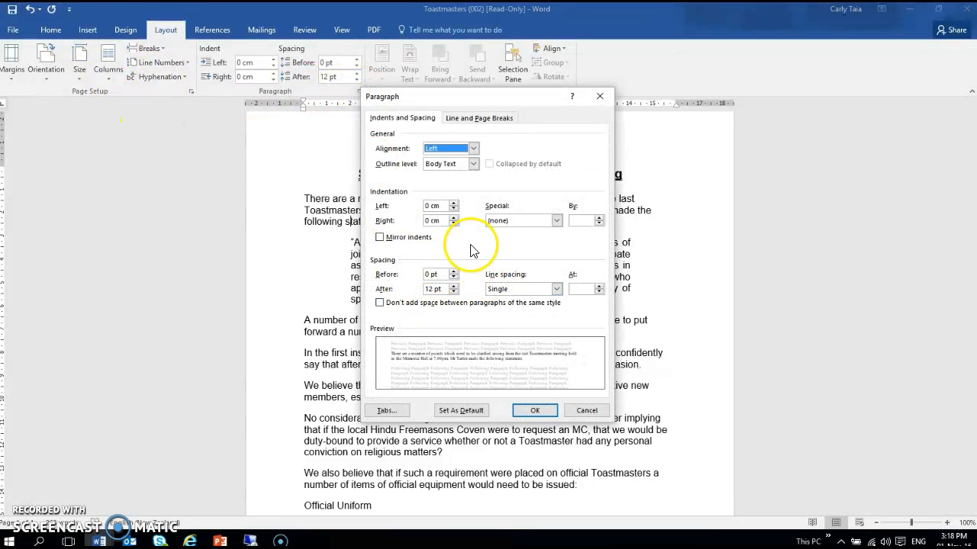
left_click(557, 290)
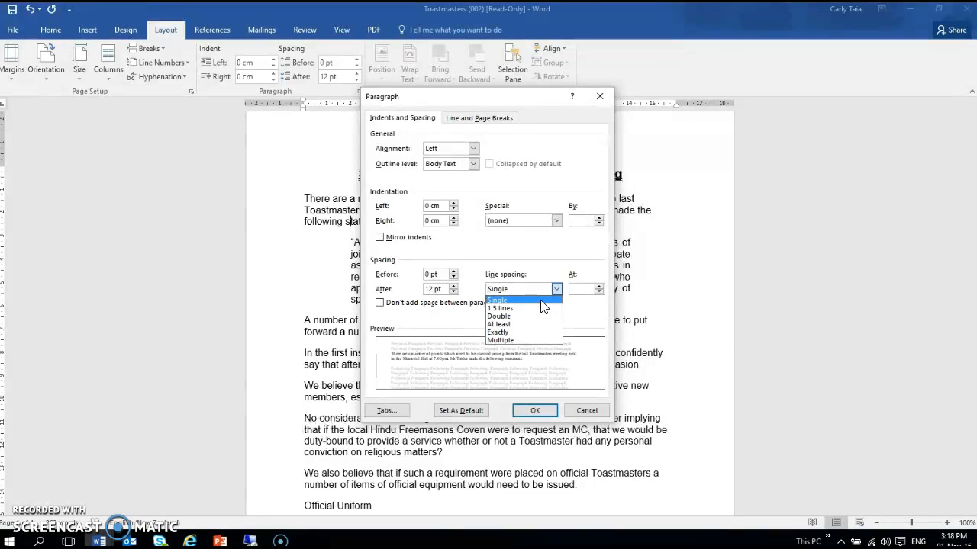
left_click(524, 308)
left_click(524, 308)
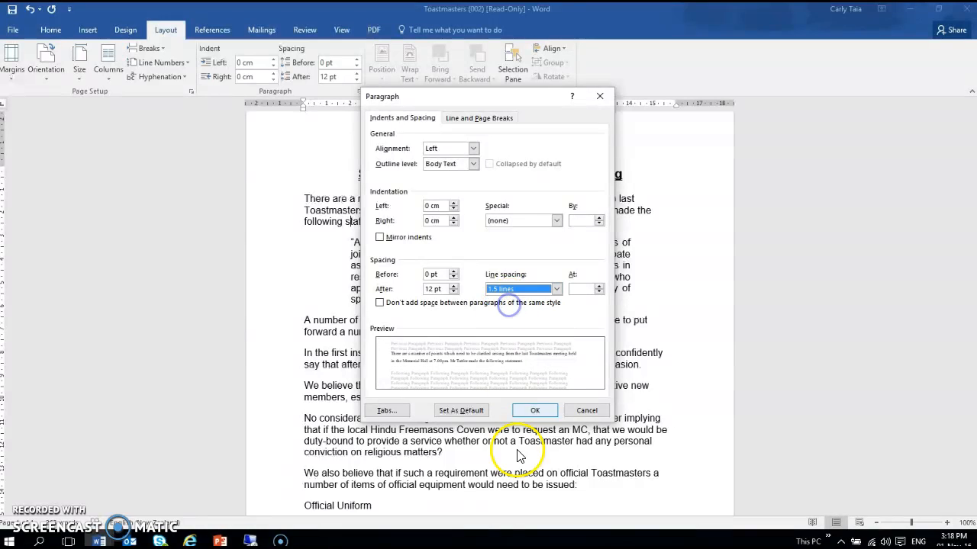
left_click(544, 411)
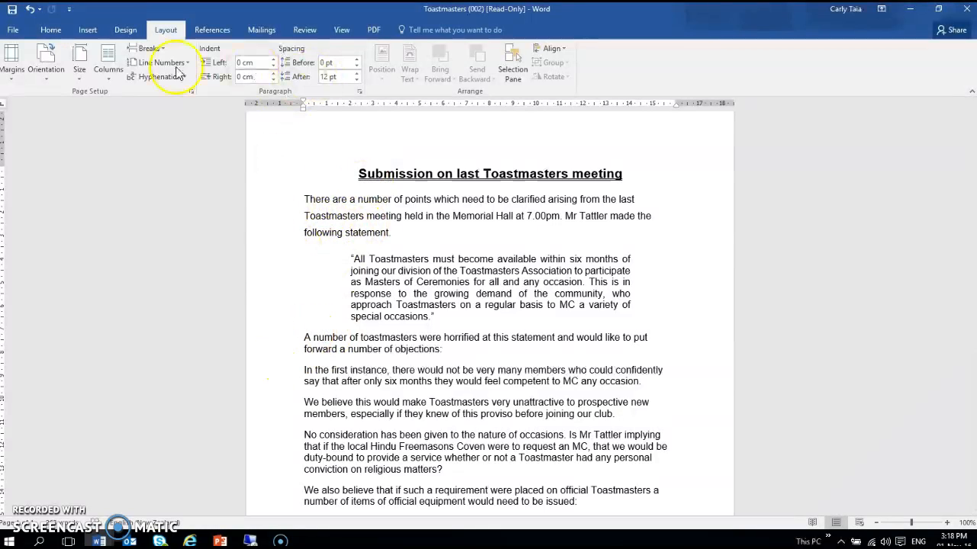
Change the line spacing of the first body paragraph, "There are a number of points", to 2.0.
left_click(47, 34)
left_click(330, 73)
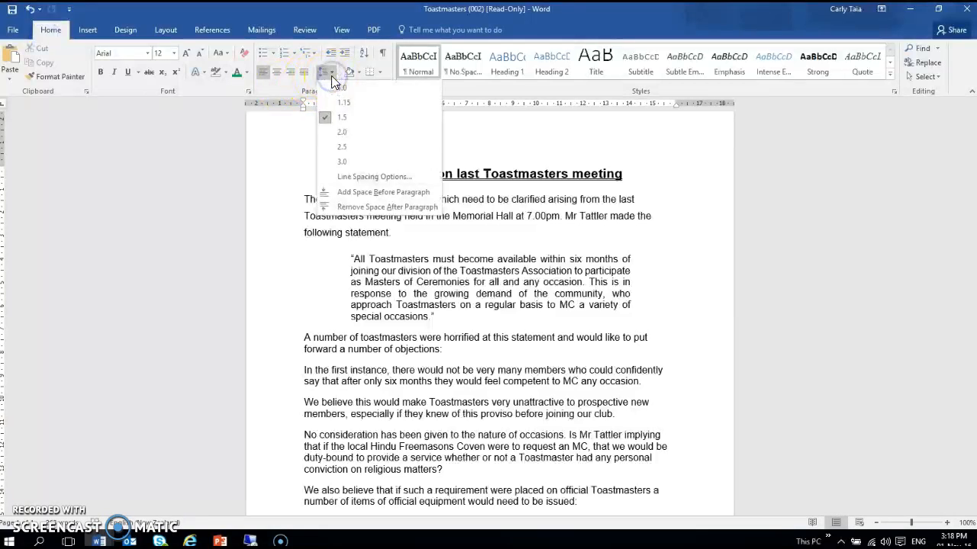
left_click(332, 77)
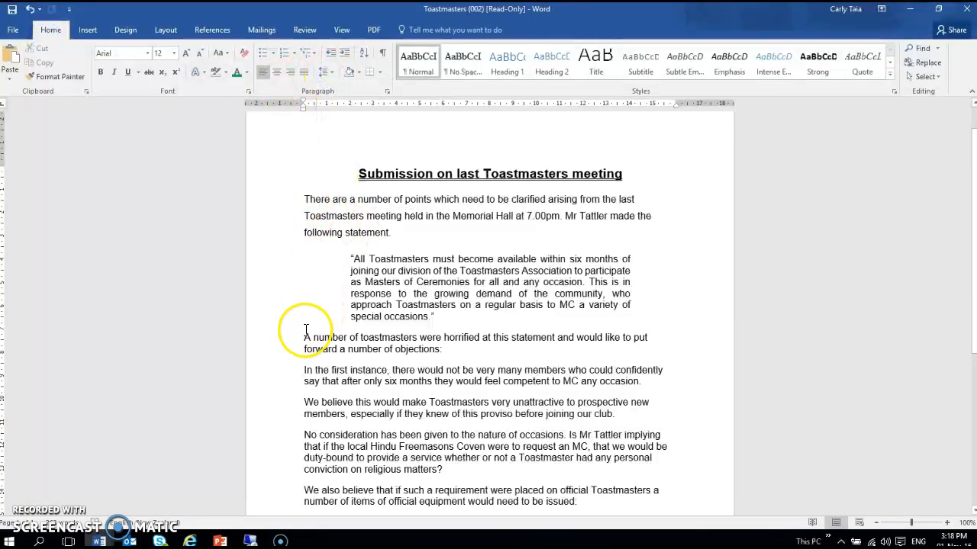
left_click_drag(304, 199, 393, 229)
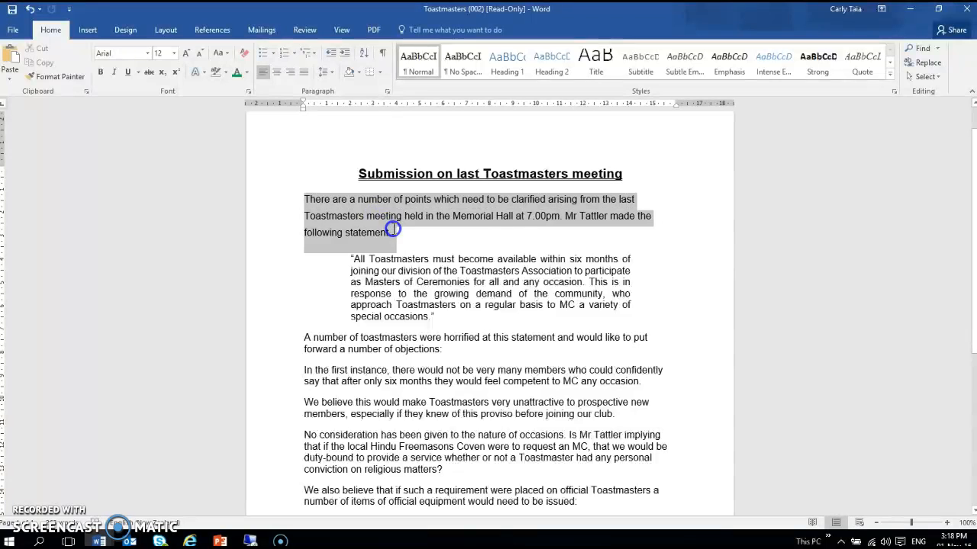
left_click(332, 76)
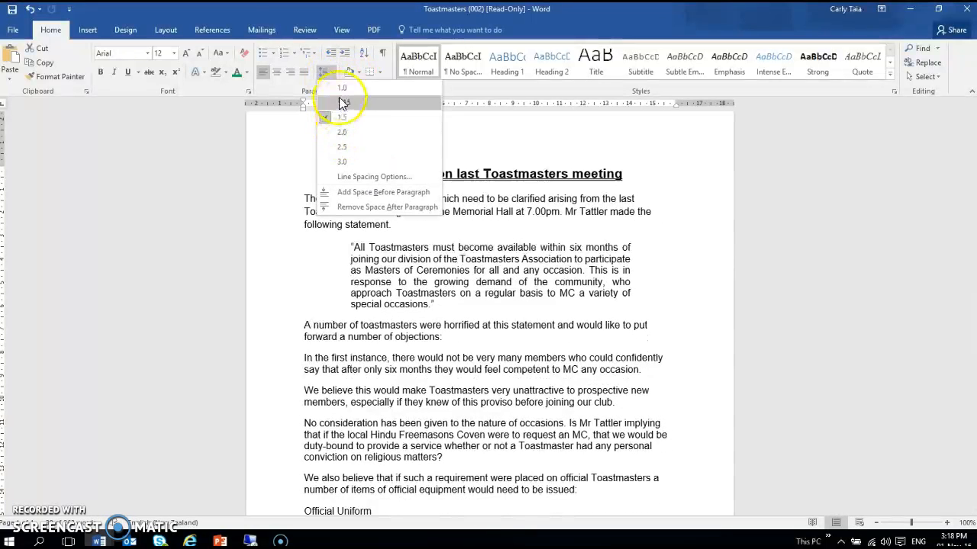
left_click(339, 135)
left_click(394, 250)
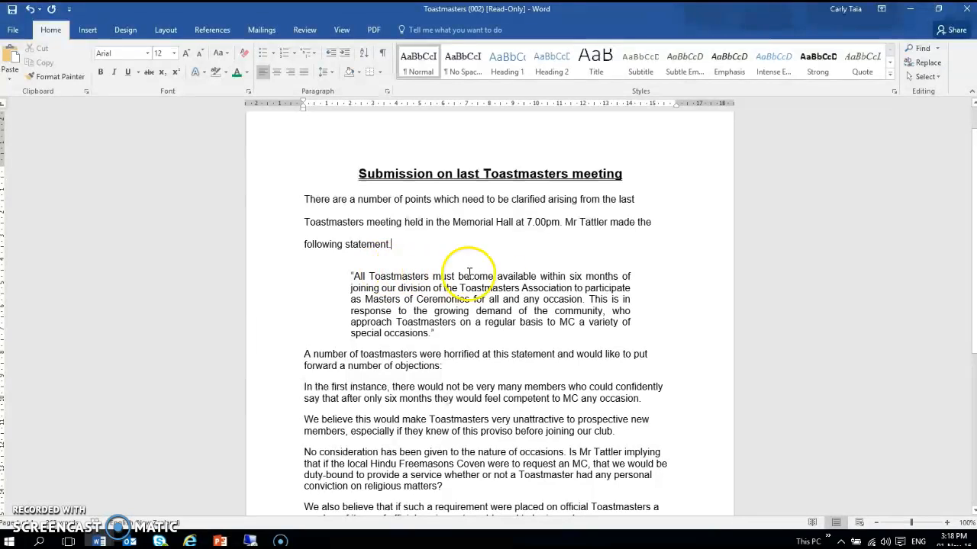
Try adding an empty paragraph below the title with formatting marks shown, and remove the paragraph again.
key("Return")
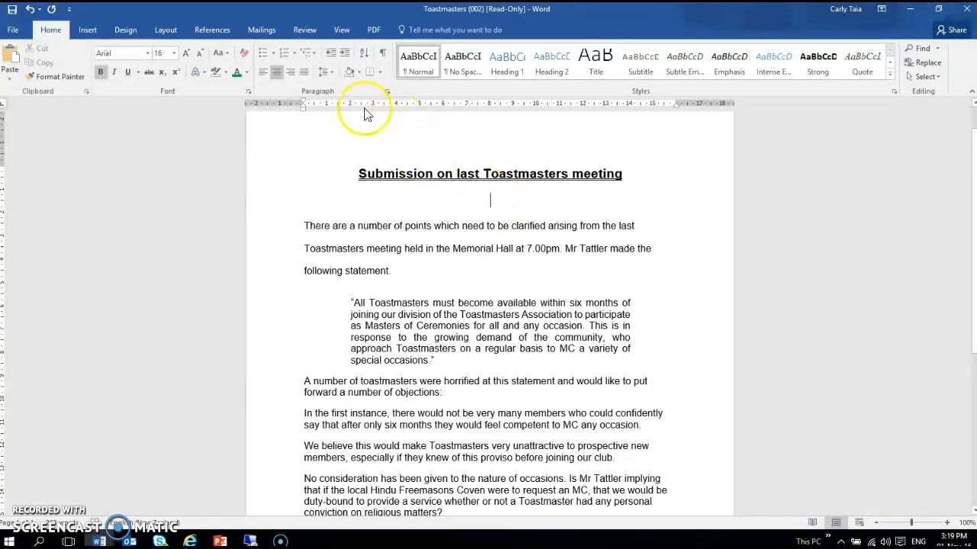
left_click(384, 58)
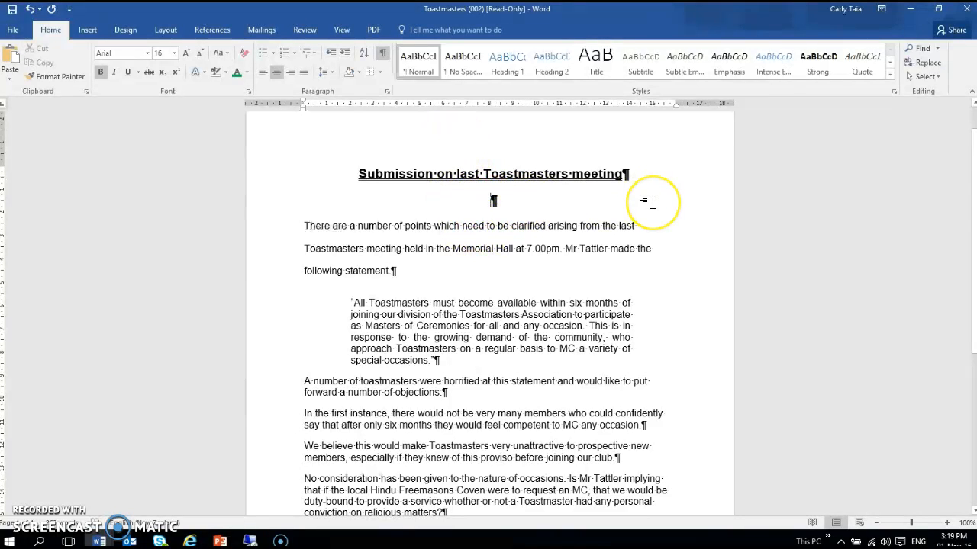
key("BackSpace")
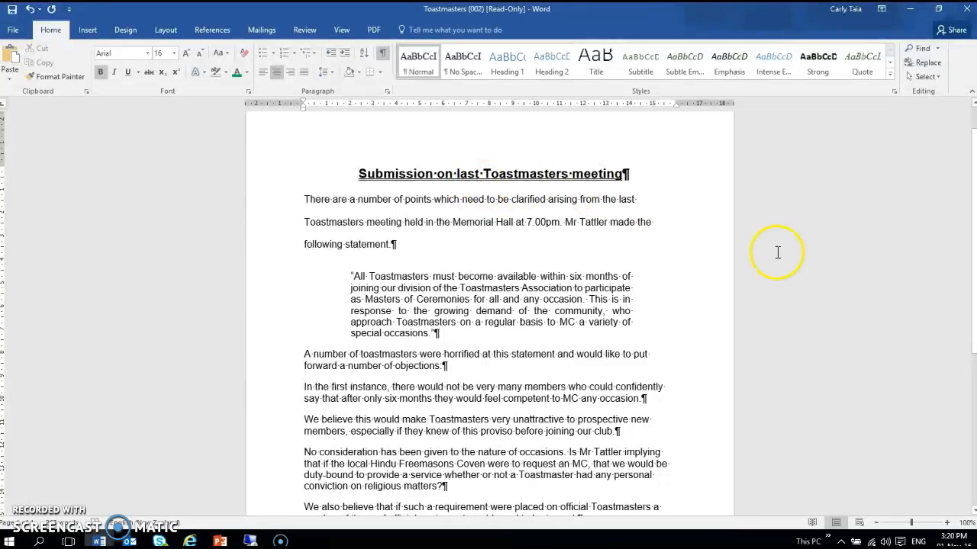
Try a left-aligned empty paragraph below the title, remove it and hide the formatting marks.
key("Return")
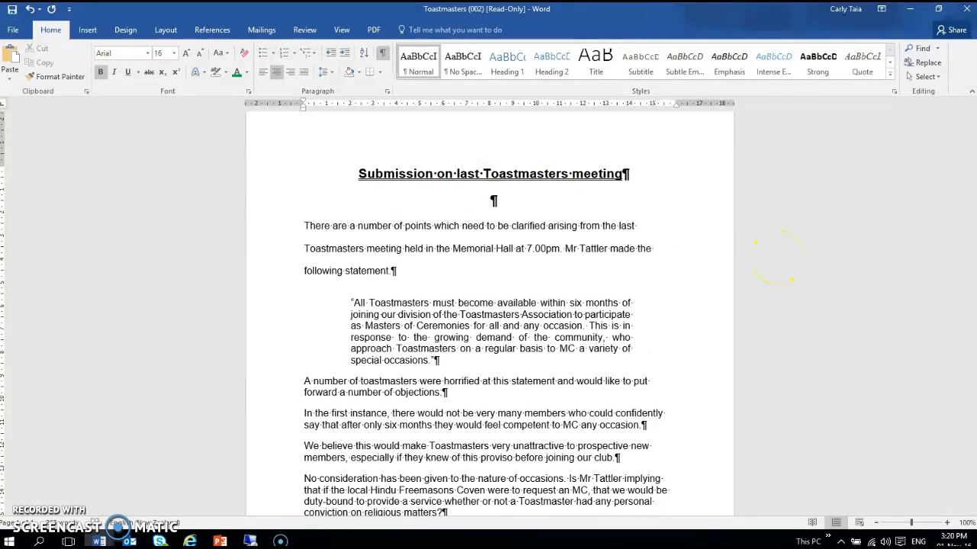
key("ctrl+l")
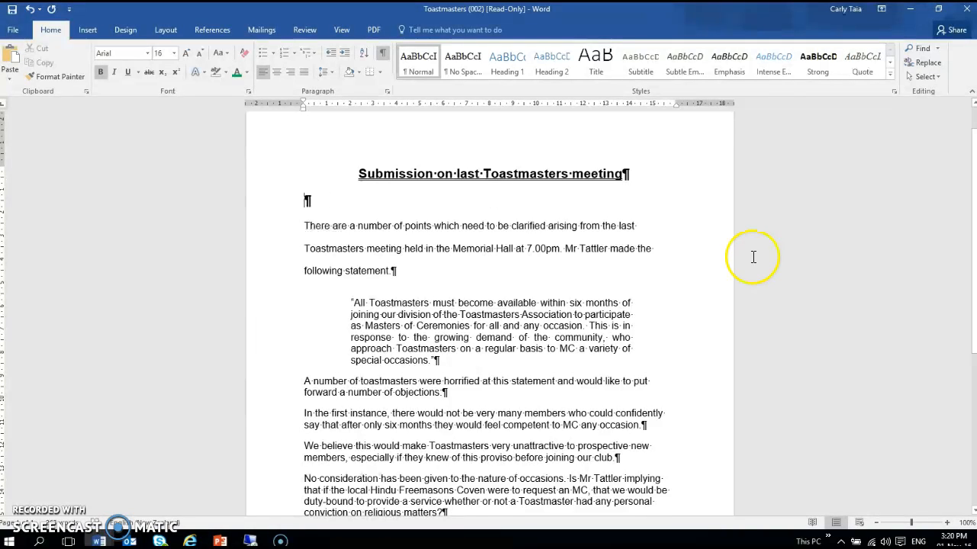
key("BackSpace")
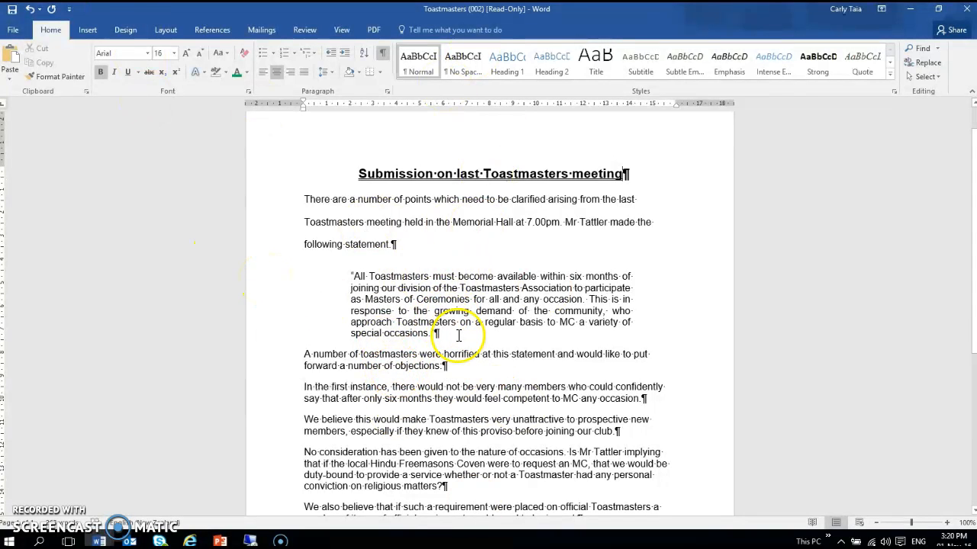
key("ctrl+shift+8")
Apply checkmark bullets to the four equipment items from "Official Uniform" to "Bell or gong".
scroll(124, 315, "down", 4)
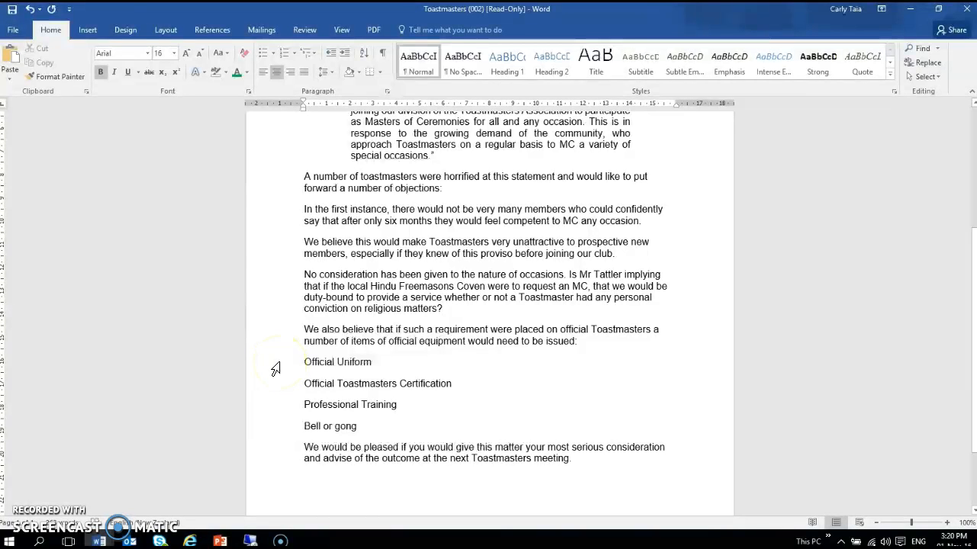
left_click(277, 54)
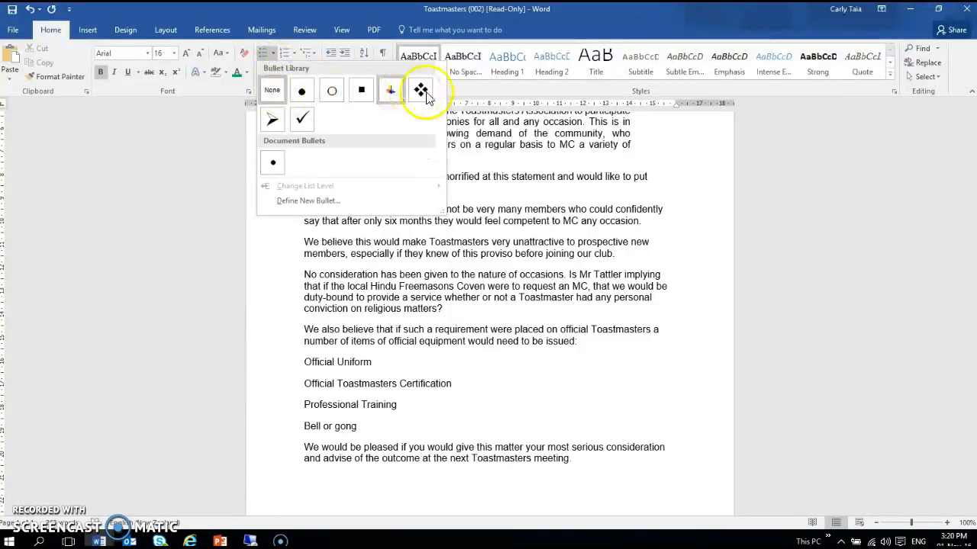
left_click(118, 154)
left_click_drag(304, 363, 397, 427)
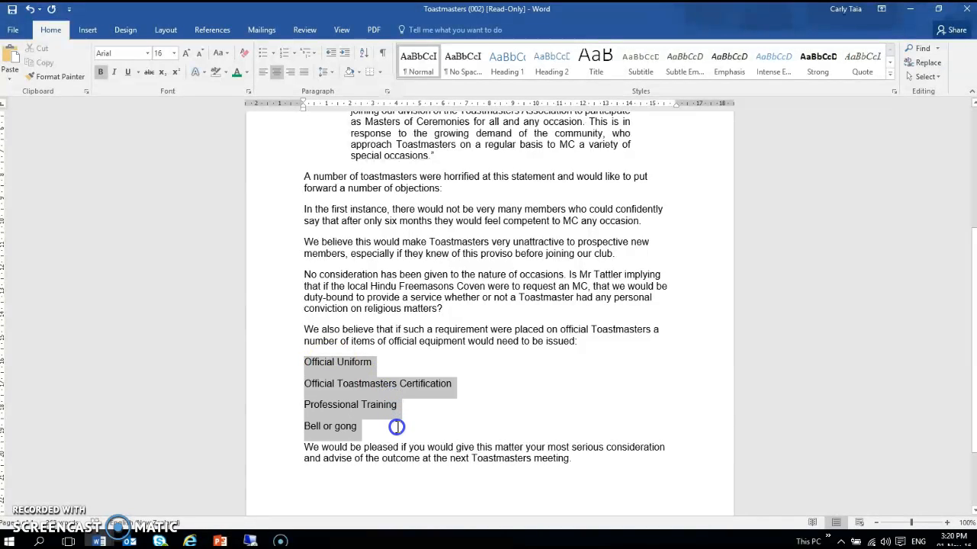
left_click(273, 54)
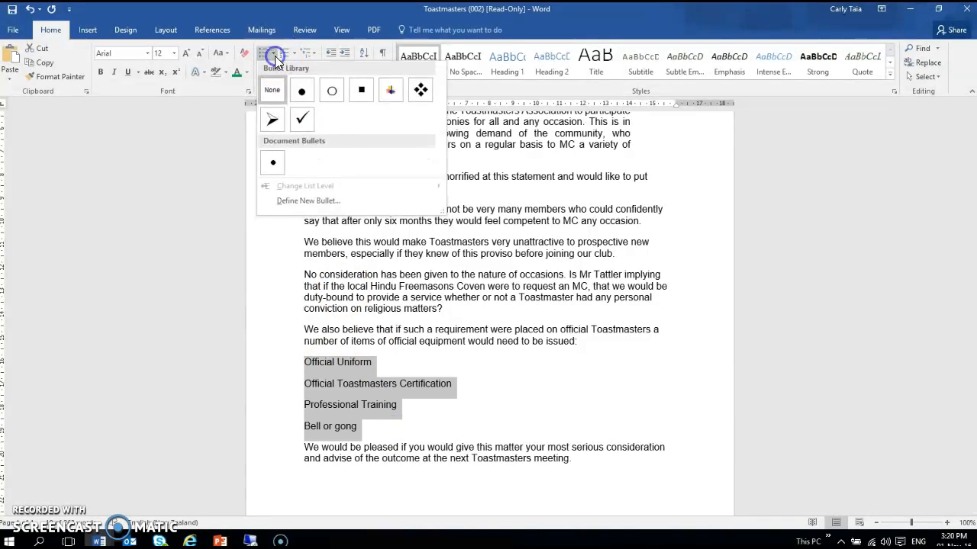
left_click(303, 119)
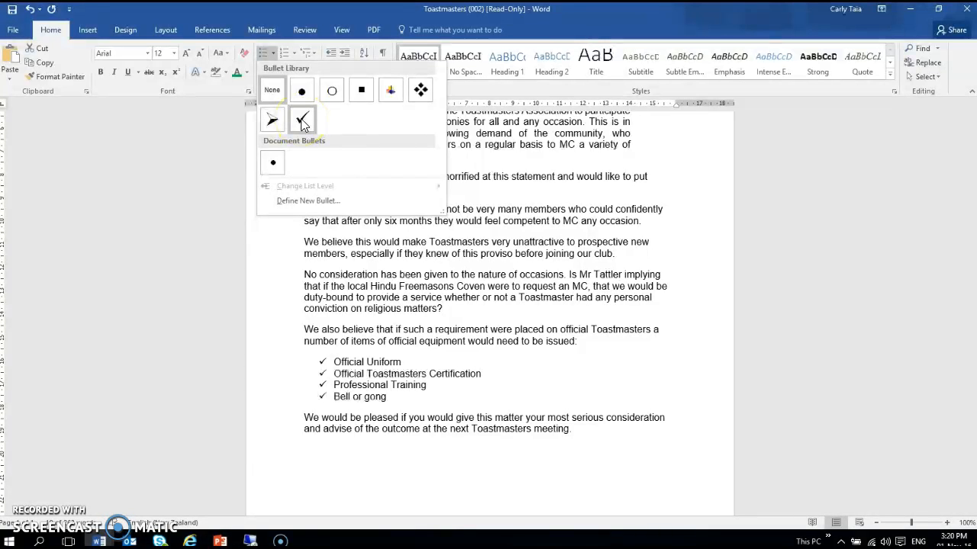
left_click(303, 120)
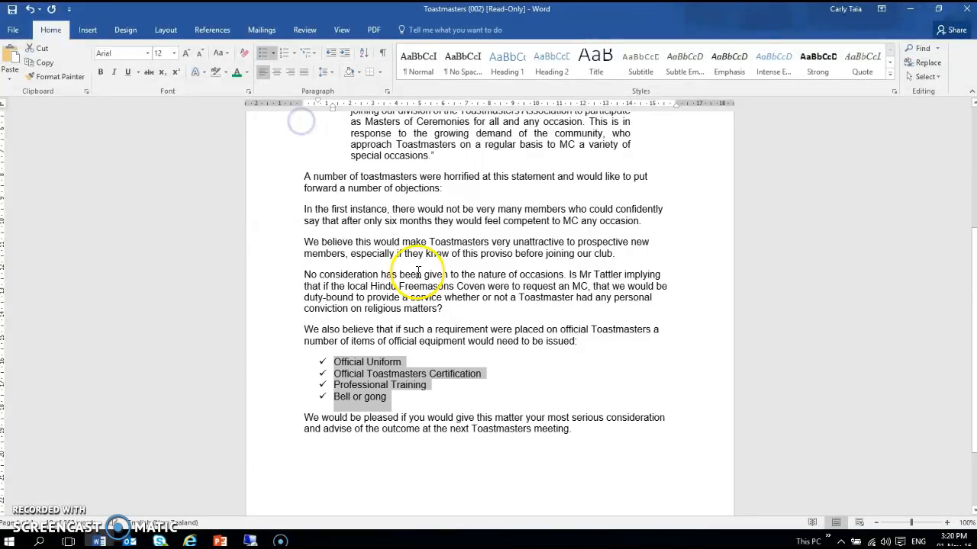
Try changing the checkmark list to the fourth list level and undo the change.
left_click(273, 53)
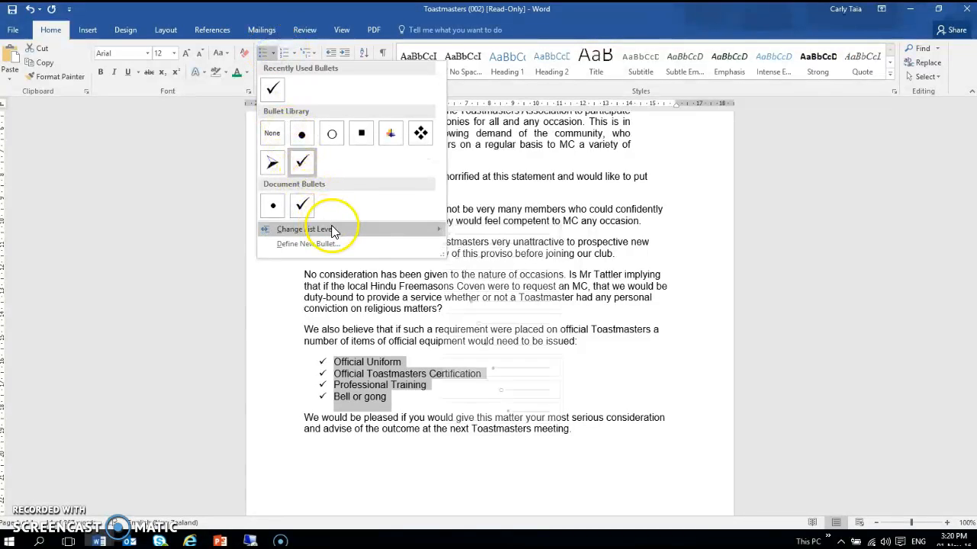
mouse_move(331, 228)
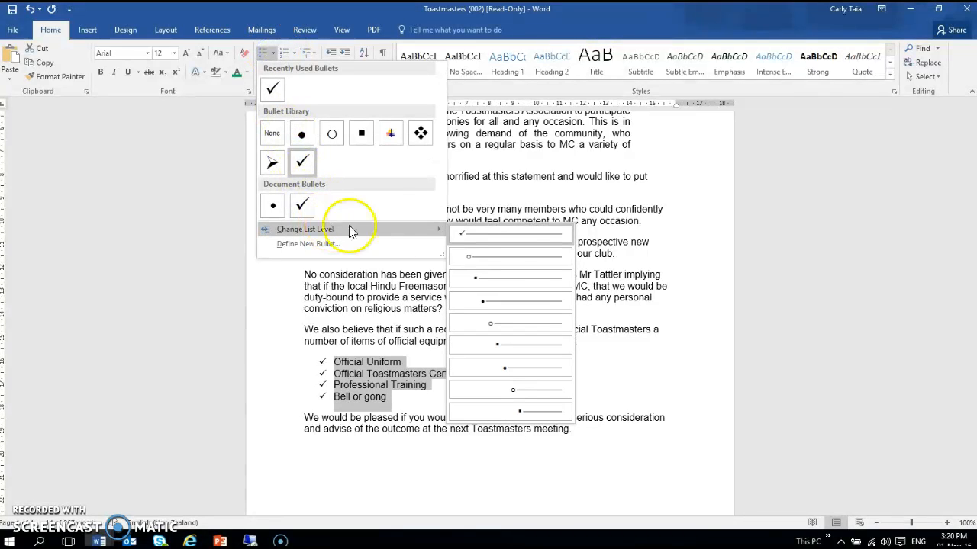
left_click(523, 314)
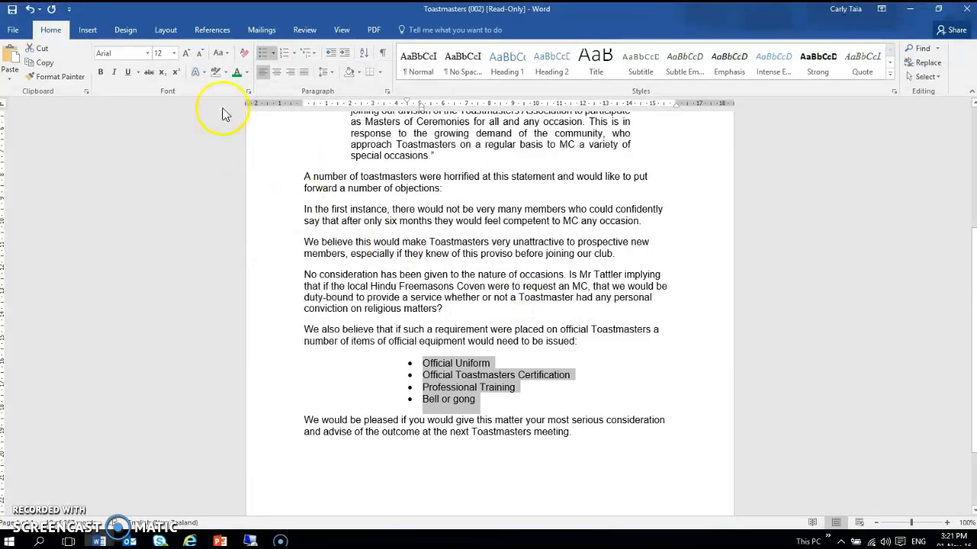
left_click(28, 10)
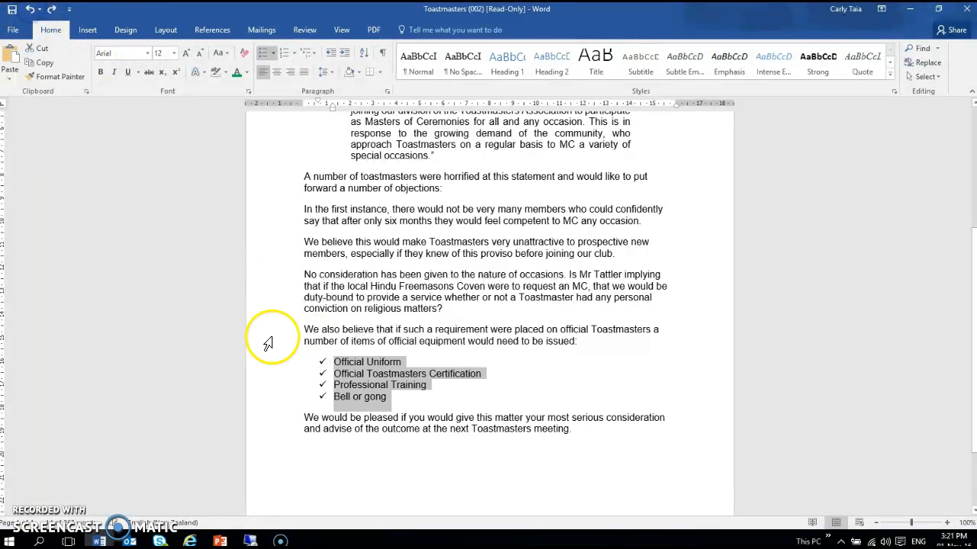
Try decreasing the checkmark list's indent by one step and increasing it back, repeating the change.
left_click(296, 55)
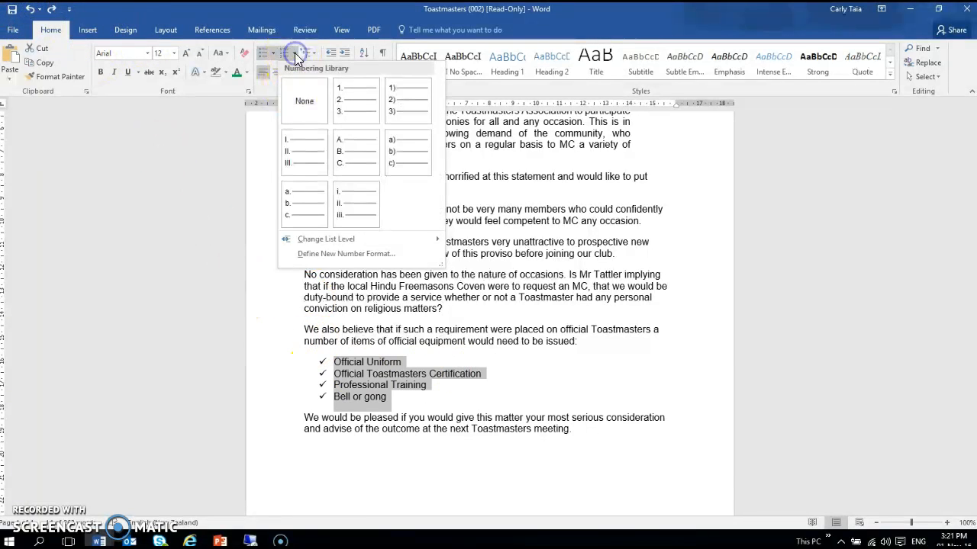
left_click(294, 53)
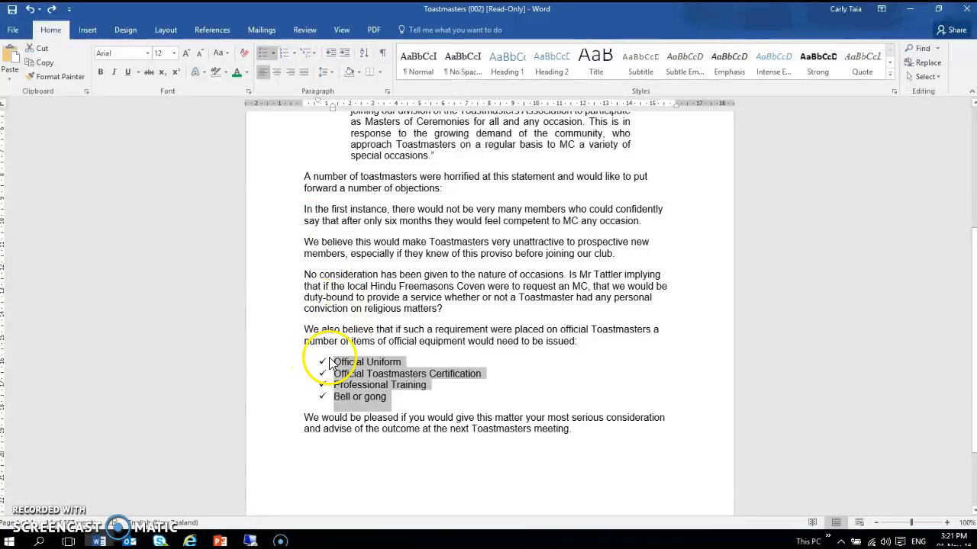
left_click(328, 57)
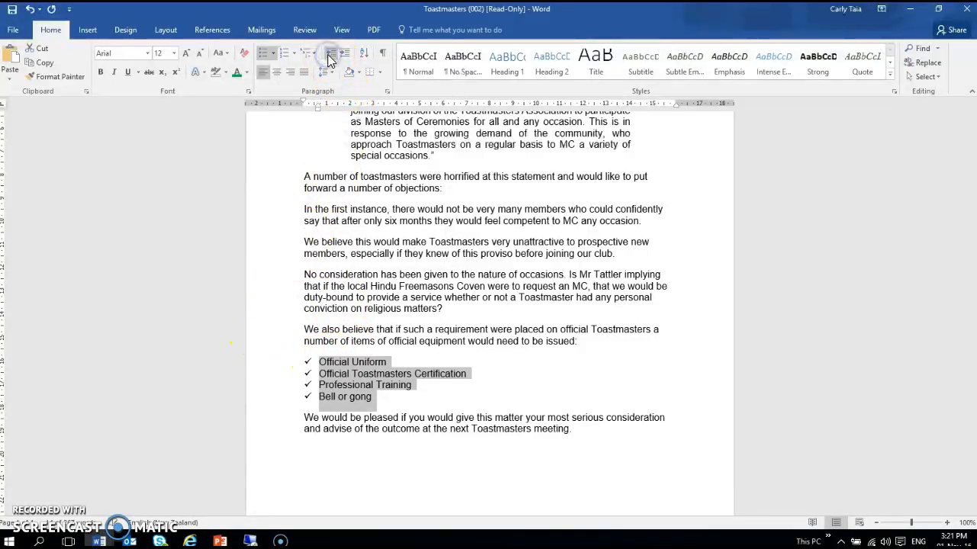
left_click(345, 53)
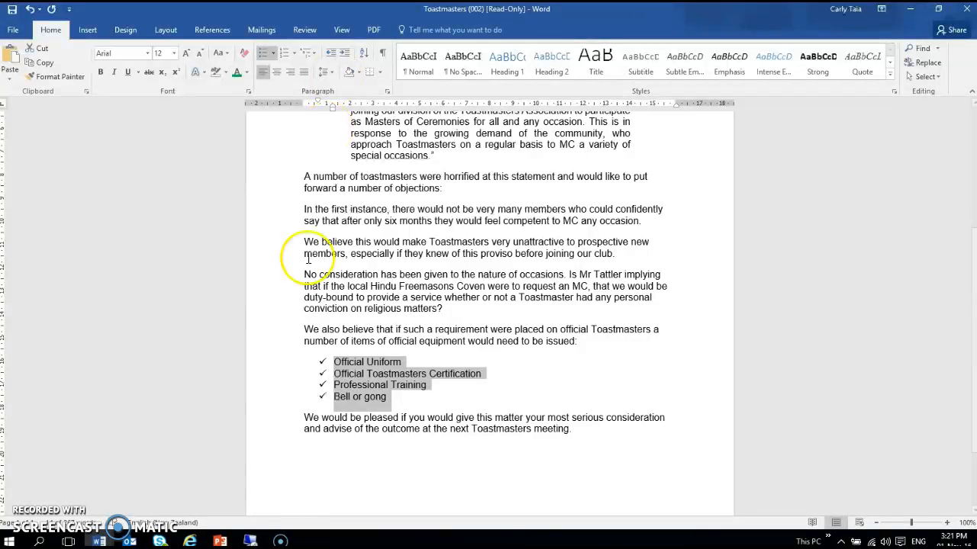
left_click(333, 55)
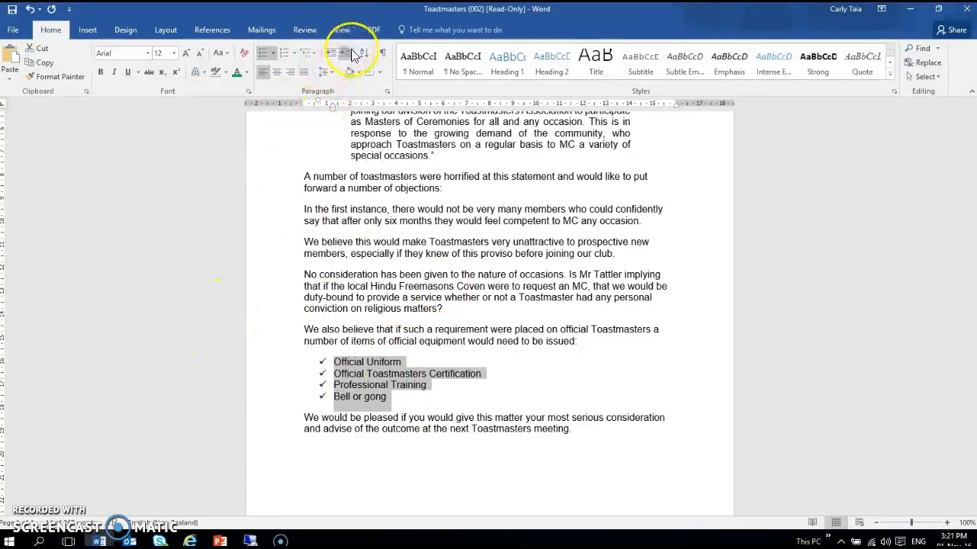
left_click(272, 55)
left_click(272, 54)
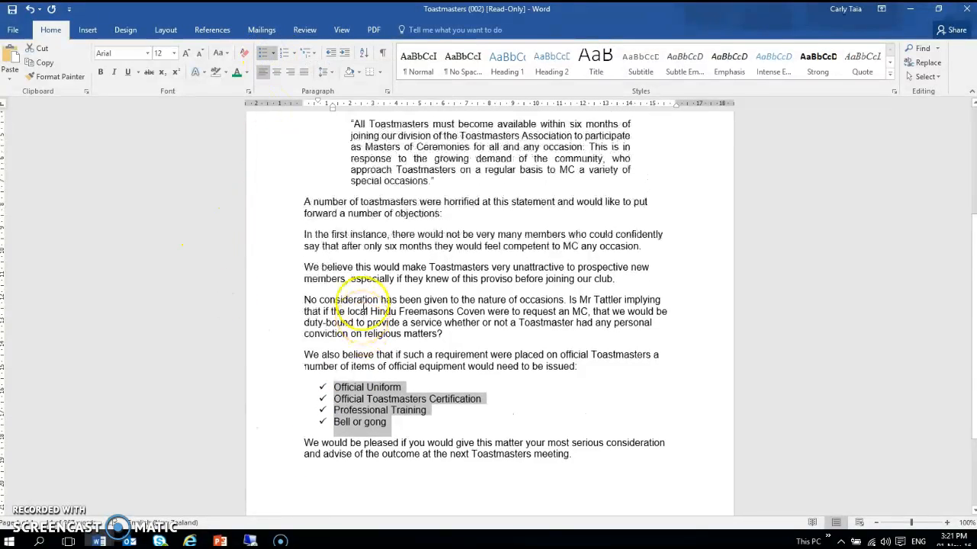
Apply I., II., III. numbering to the five paragraphs from "A number of toastmasters" to "We also believe".
scroll(274, 306, "up", 2)
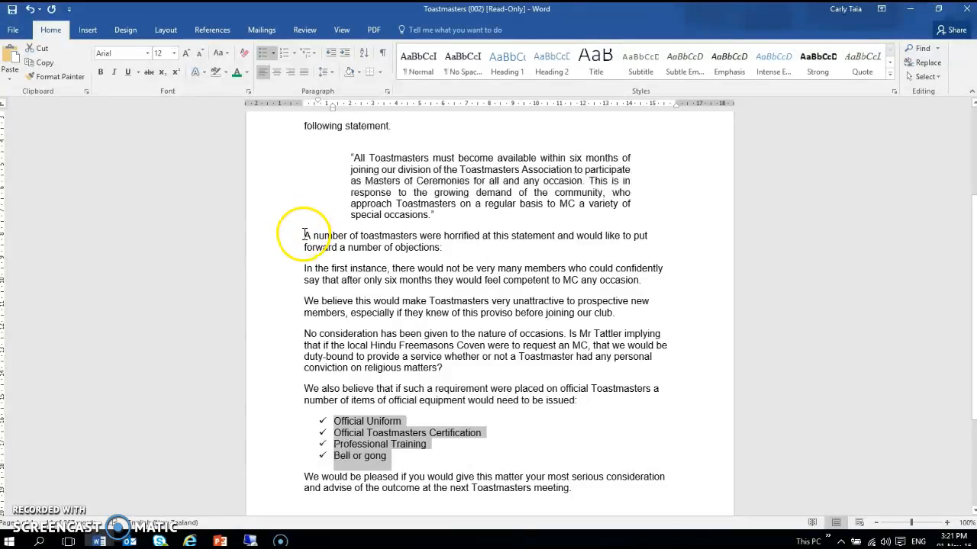
left_click_drag(305, 236, 654, 400)
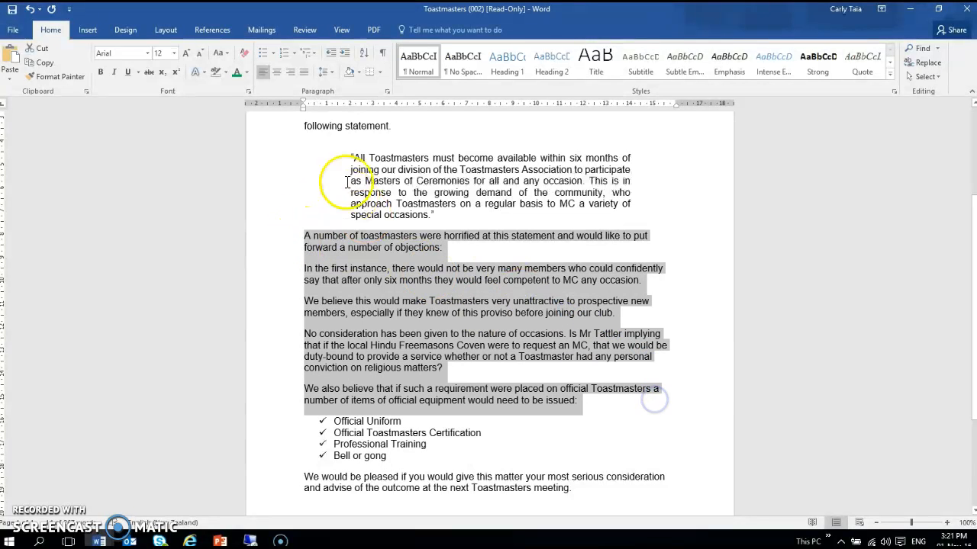
left_click(294, 55)
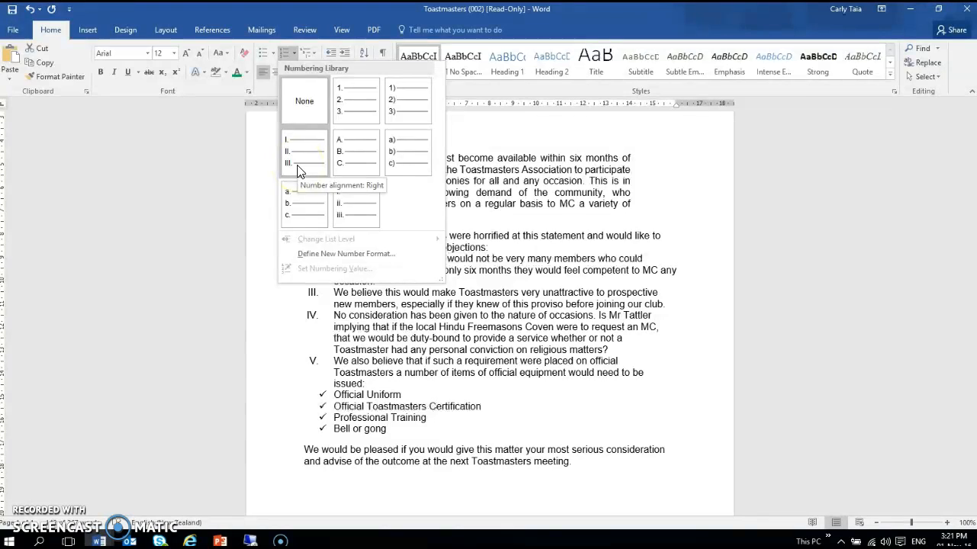
left_click(297, 169)
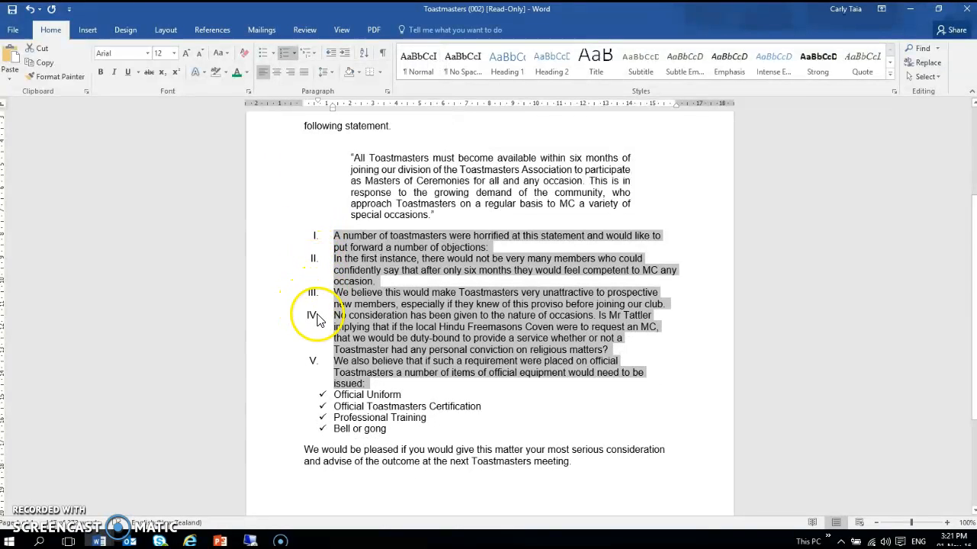
Preview the a), b), c) numbering format on the equipment list without applying it.
left_click(430, 393)
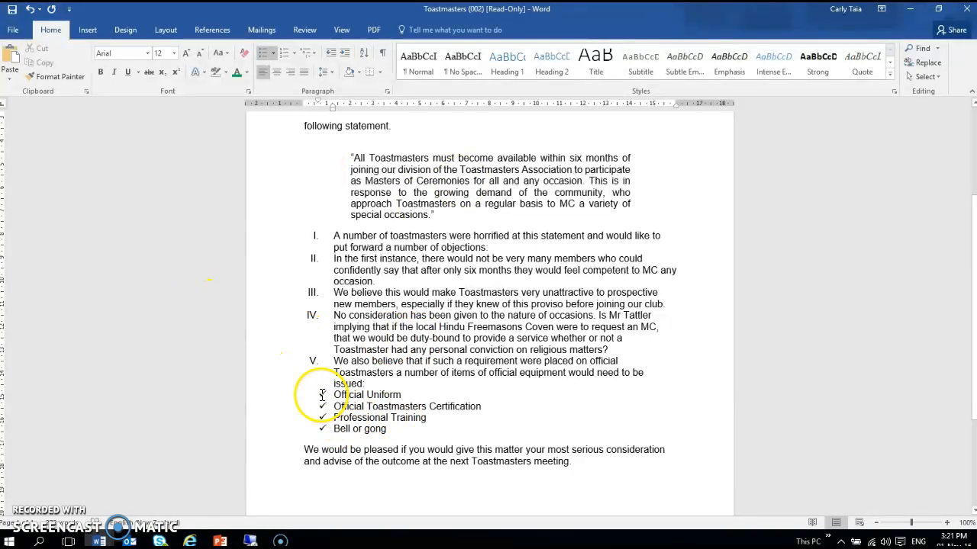
left_click(294, 57)
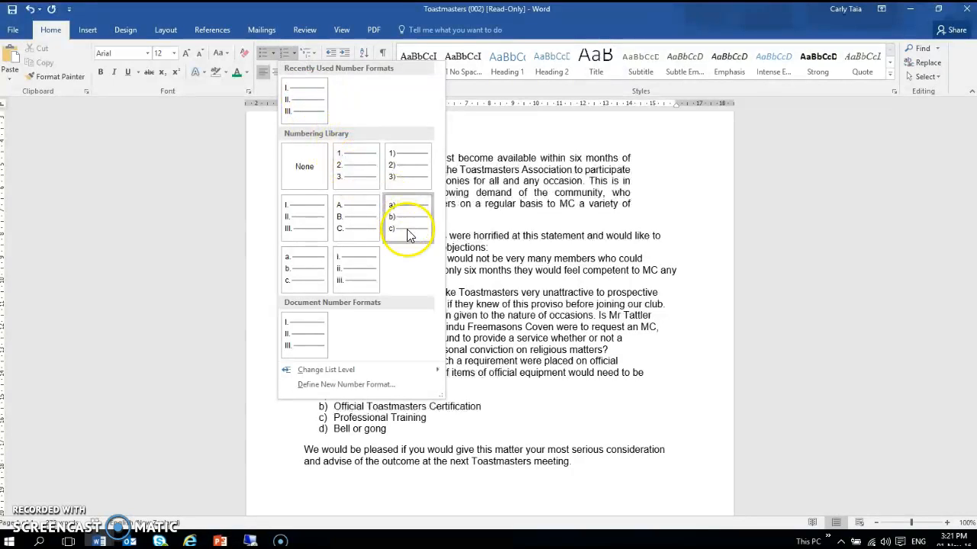
left_click(150, 277)
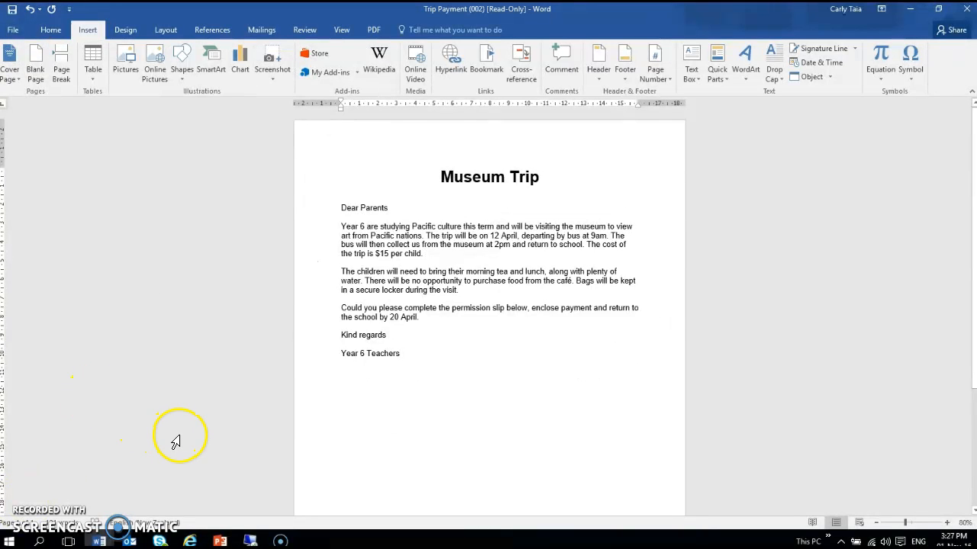
Add blank lines below "Year 6 Teachers" in the Museum Trip letter.
left_click(178, 79)
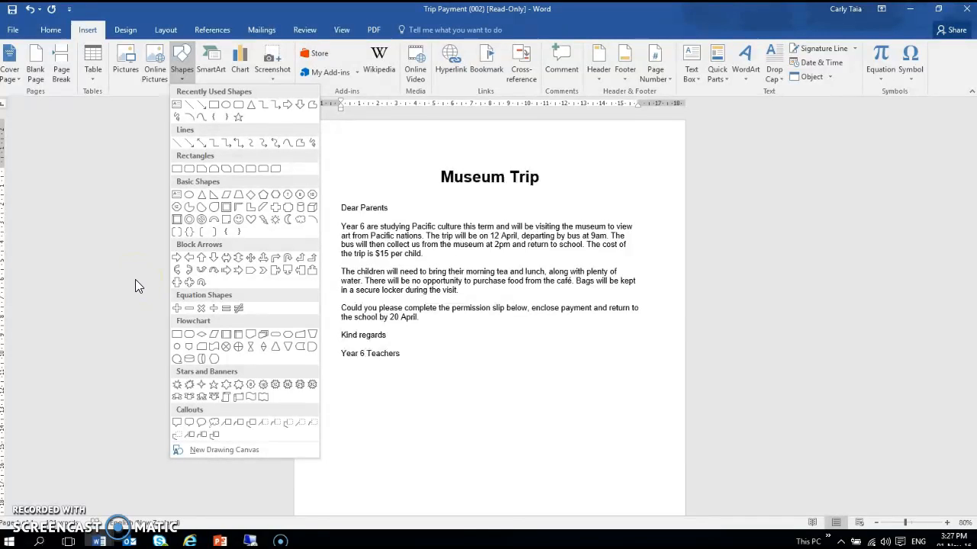
left_click(433, 349)
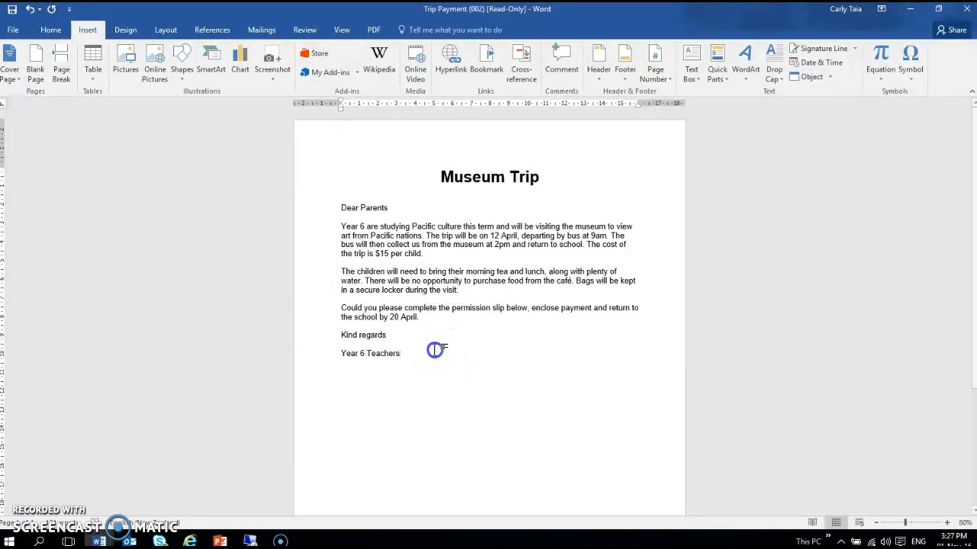
key("Return")
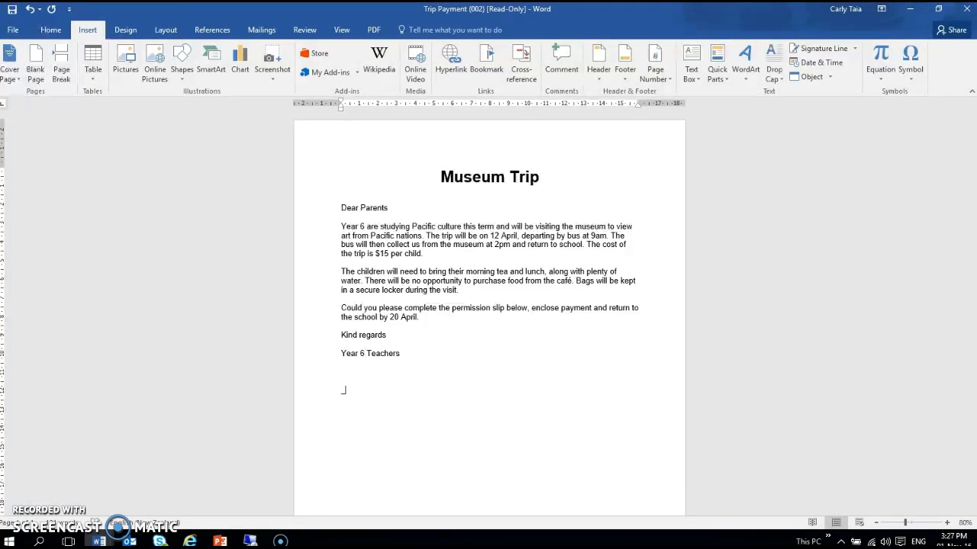
key("Return")
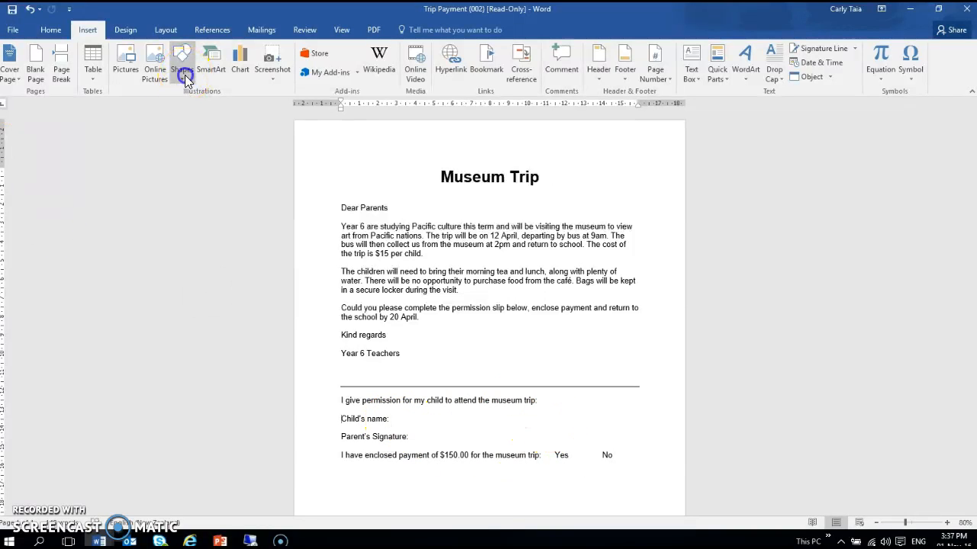
Draw a straight horizontal line about 8.15 cm long beside "Child's name:" using the Line shape.
left_click(182, 61)
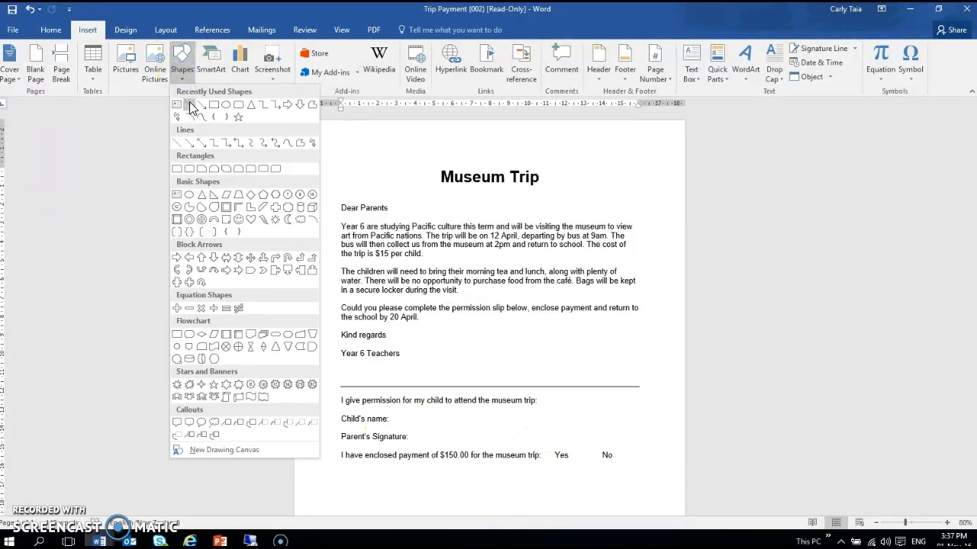
left_click(189, 102)
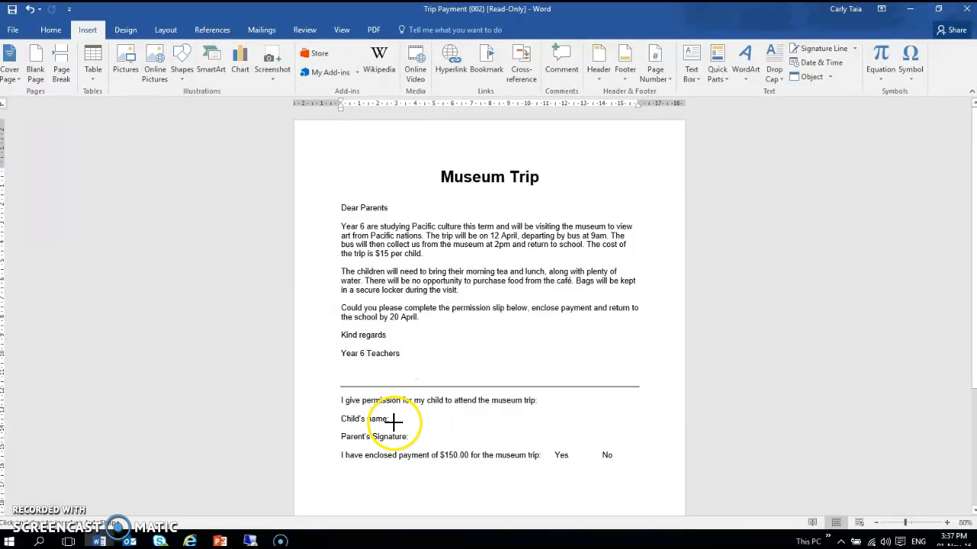
left_click_drag(394, 421, 471, 428)
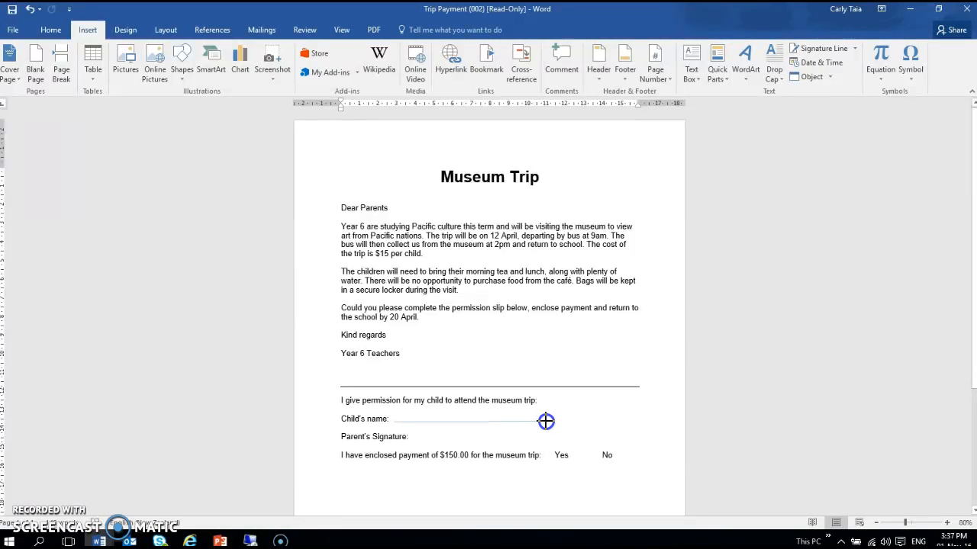
left_click_drag(546, 421, 546, 421)
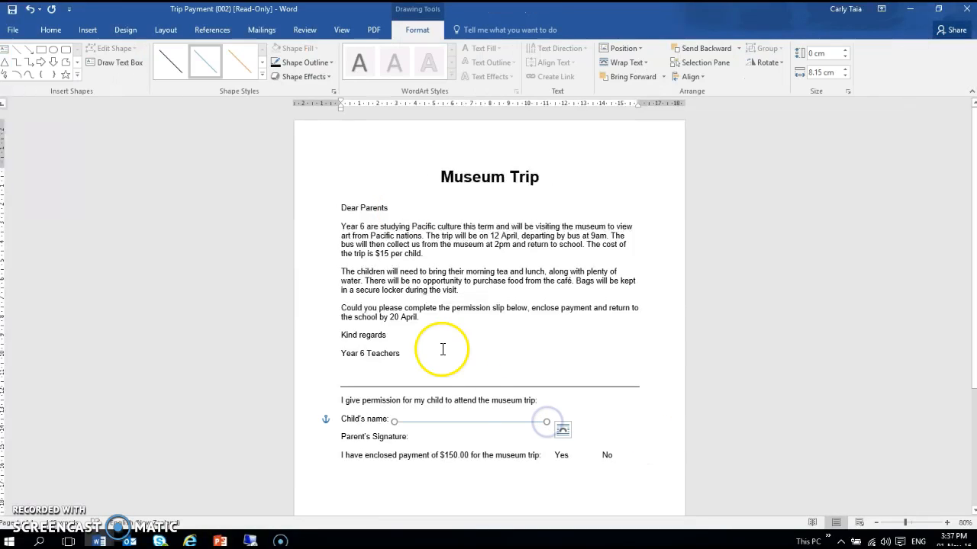
Give the child's name line the darkest black-column theme colour and 1 pt weight, and set its width to 12 cm.
left_click(330, 61)
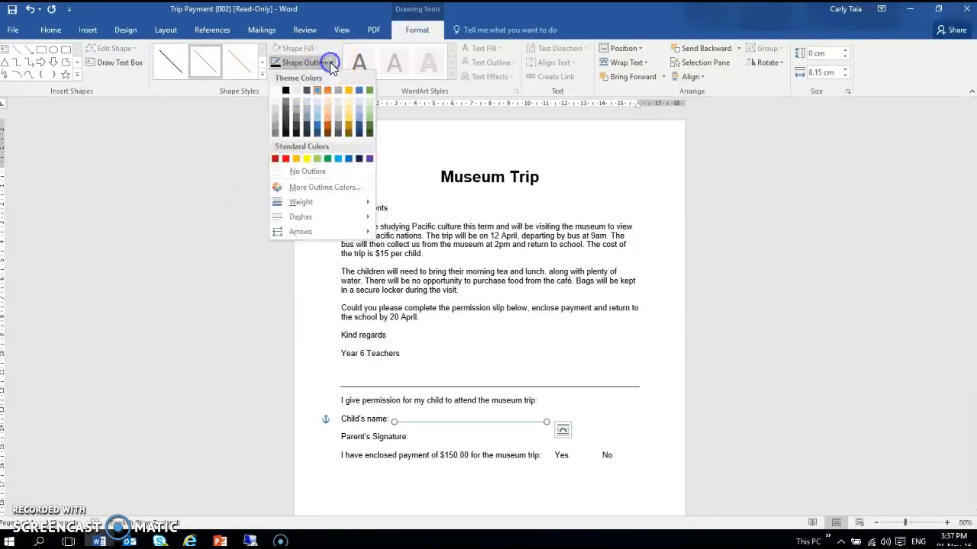
left_click(286, 136)
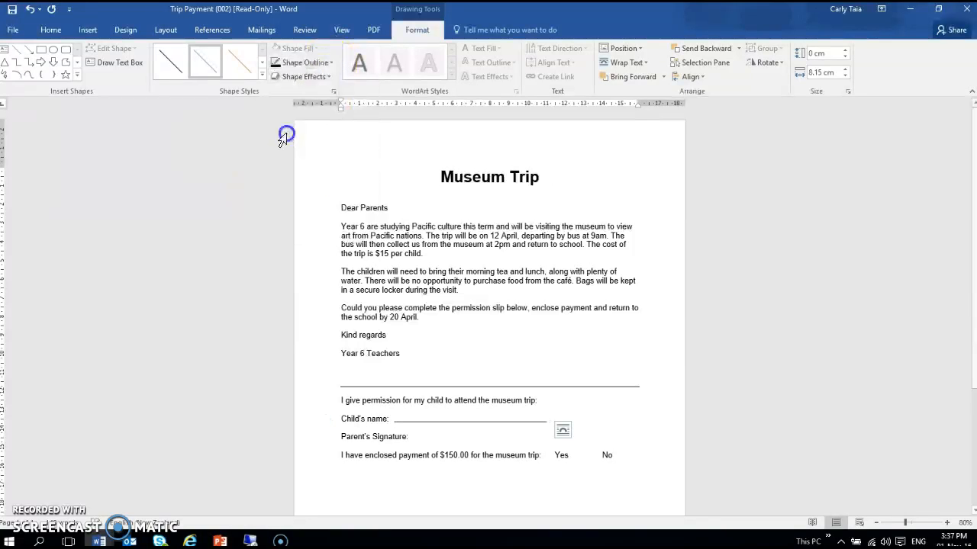
left_click(329, 62)
mouse_move(305, 202)
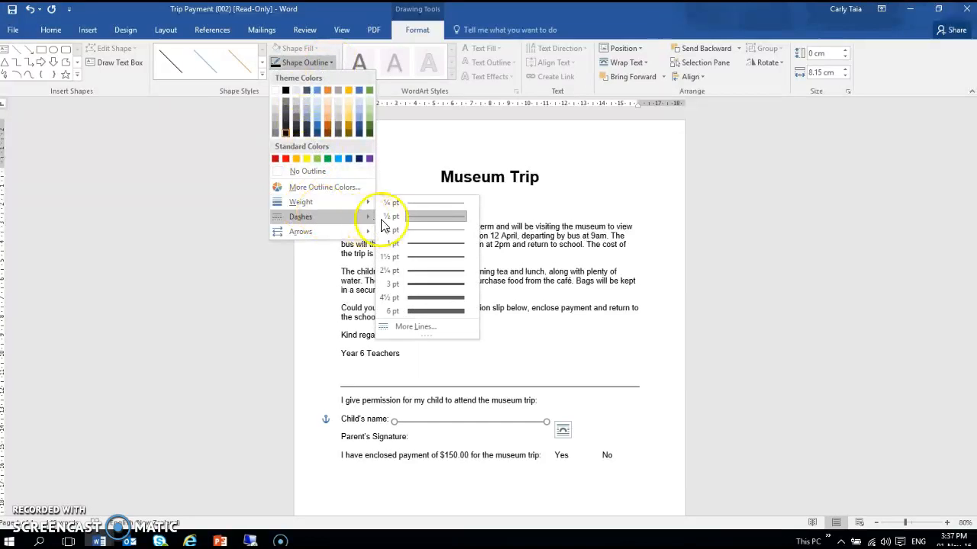
left_click(421, 240)
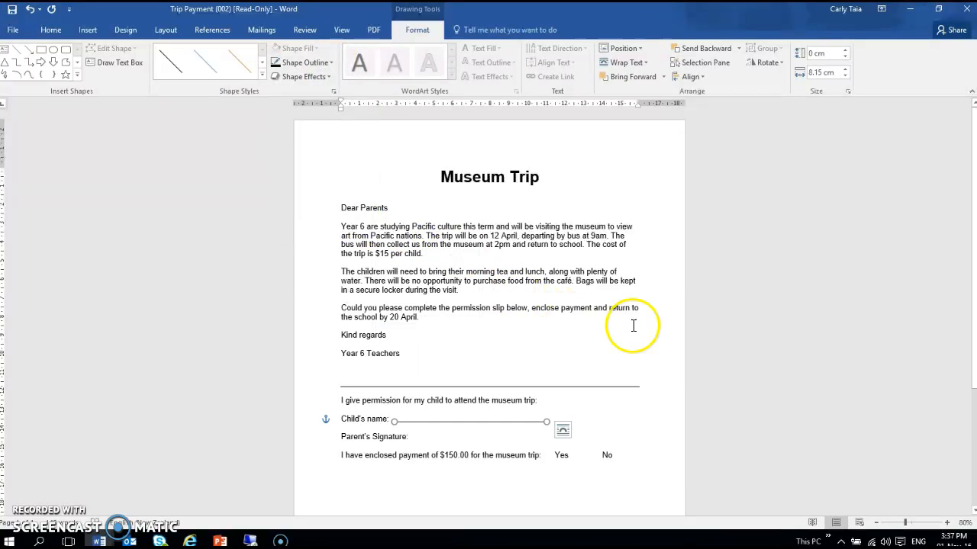
left_click(822, 71)
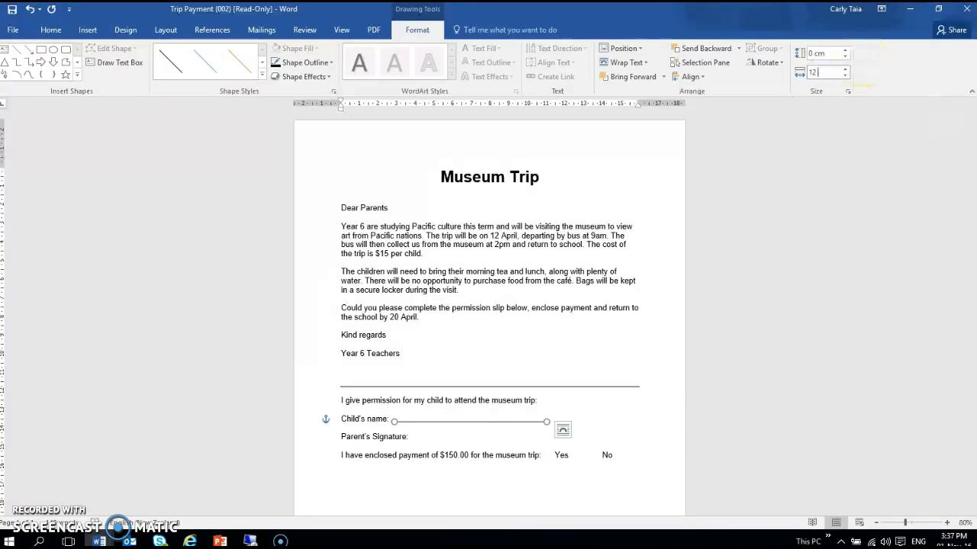
key("Return")
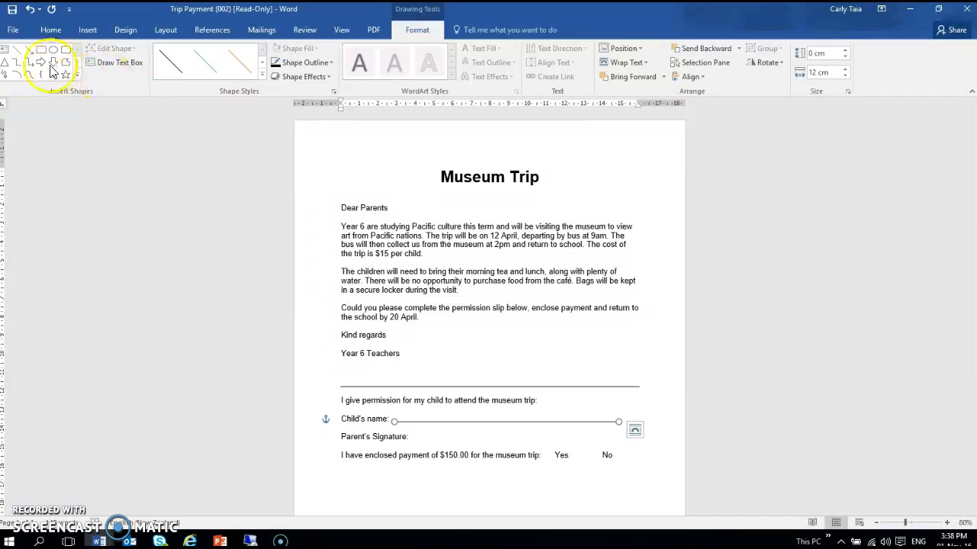
Draw a horizontal line about 10.4 cm long beside "Parent's Signature:" and colour it with the darkest black-column theme shade.
left_click(17, 49)
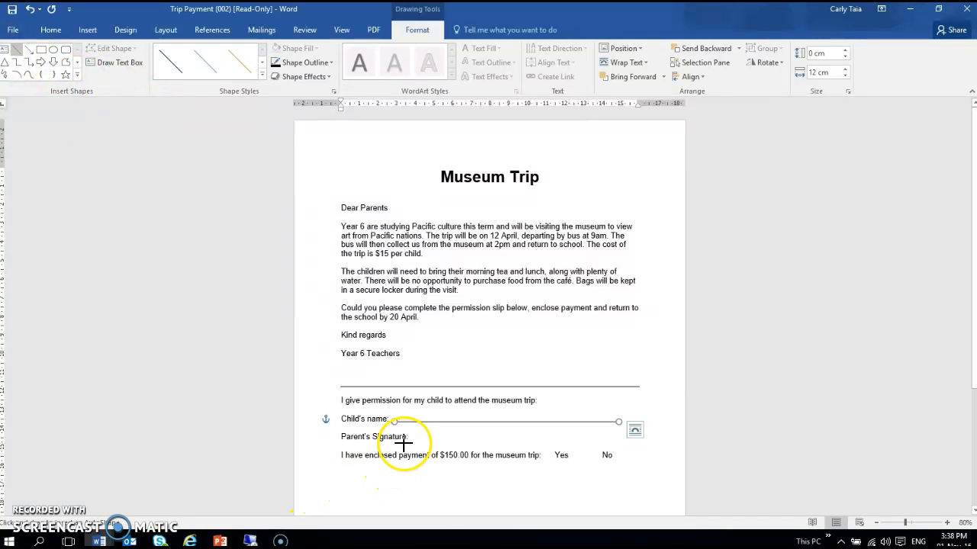
mouse_move(411, 440)
left_mouse_down()
mouse_move(618, 444)
mouse_move(606, 440)
left_mouse_up()
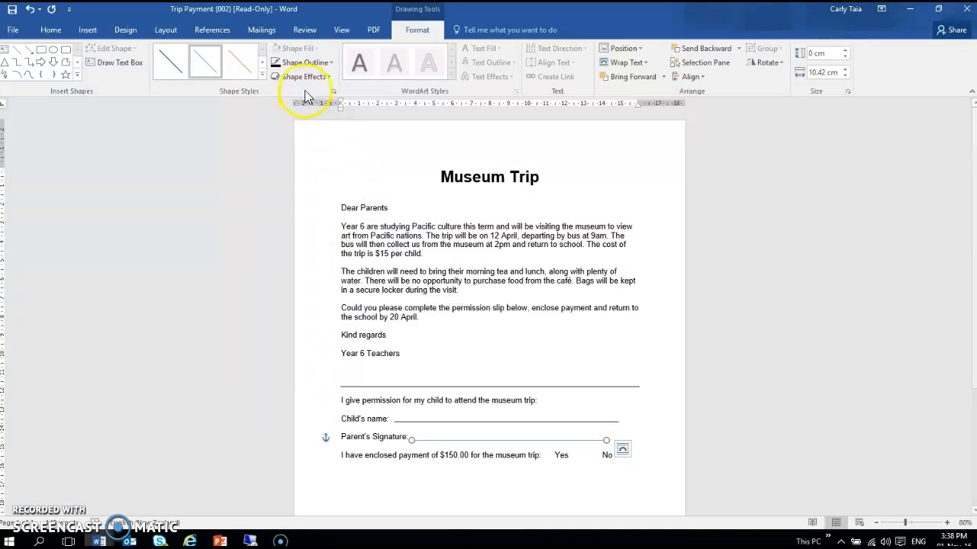
left_click(301, 64)
left_click(283, 135)
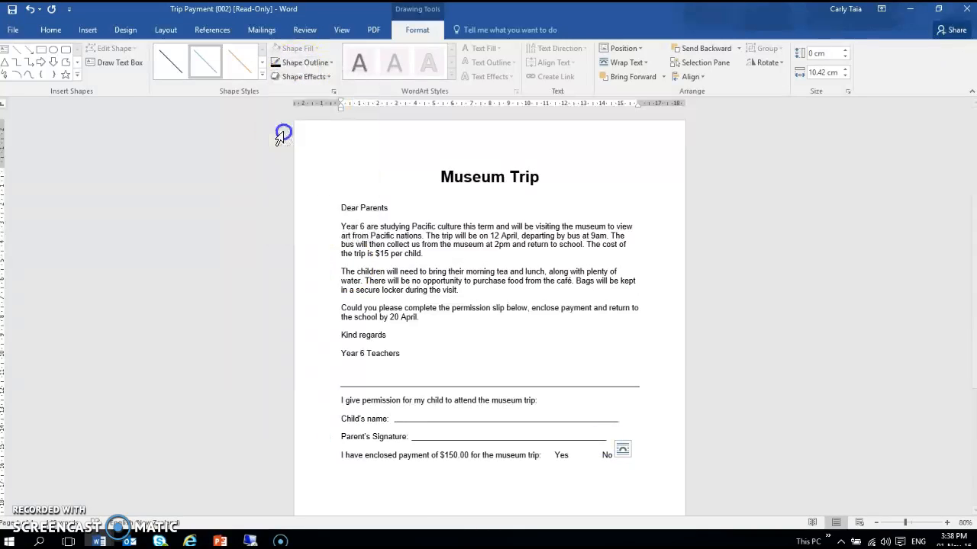
Set the parent's signature line to 1 pt weight and 10 cm width.
left_click(331, 64)
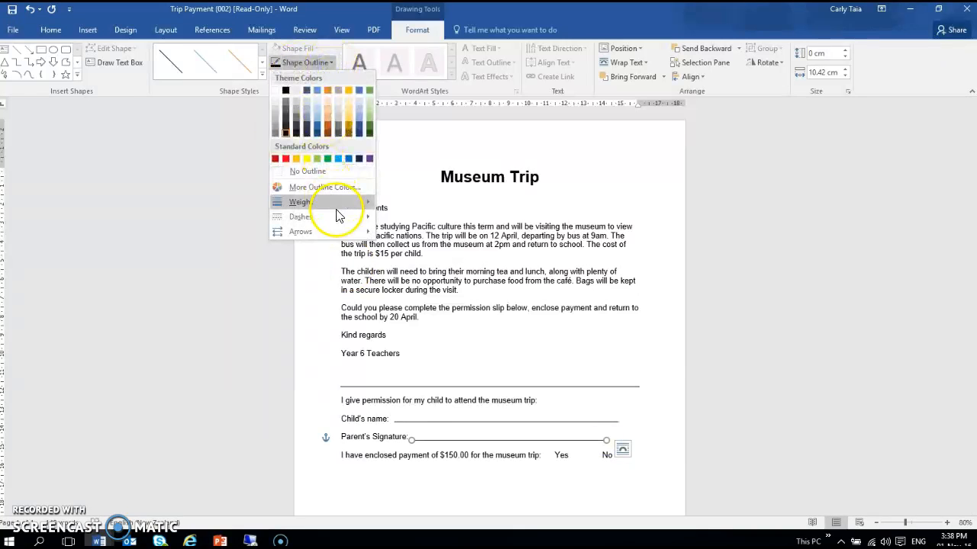
mouse_move(340, 203)
left_click(433, 246)
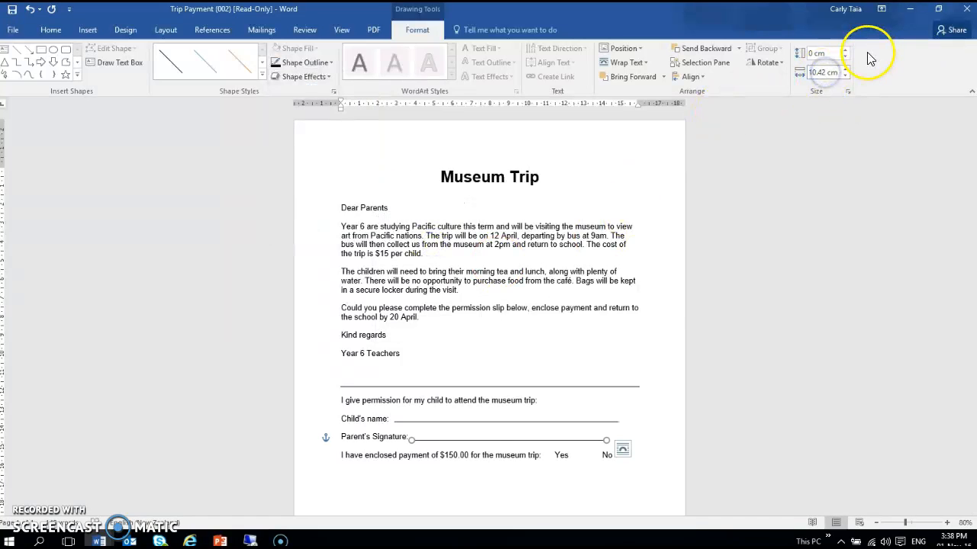
key("Return")
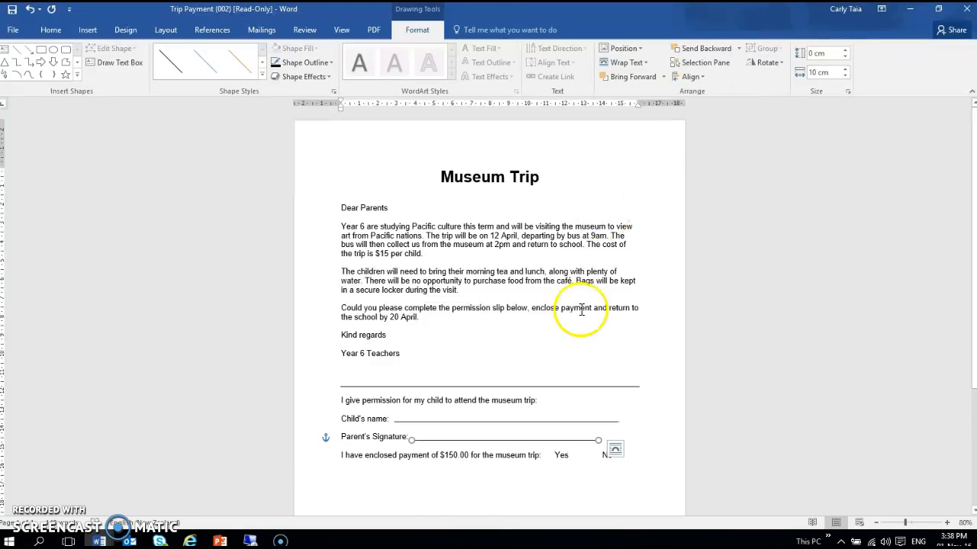
left_click(510, 455)
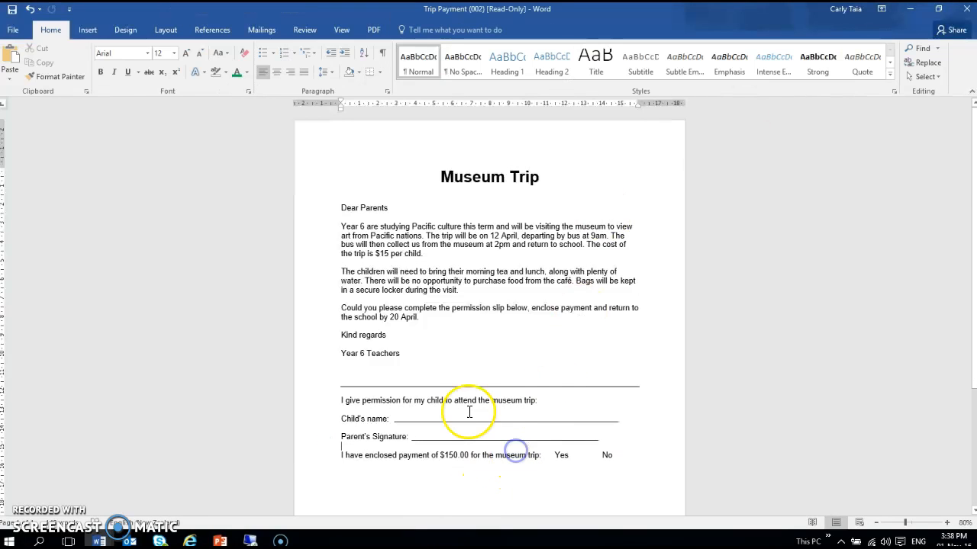
Align the child's name and signature lines at their right ends, and extend the signature line's start closer to its label.
left_click(397, 423)
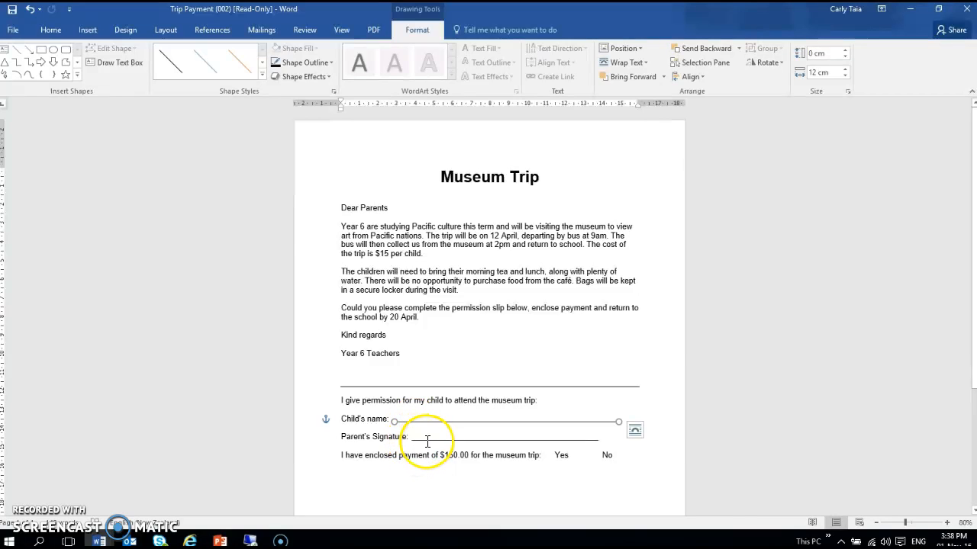
key("ctrl")
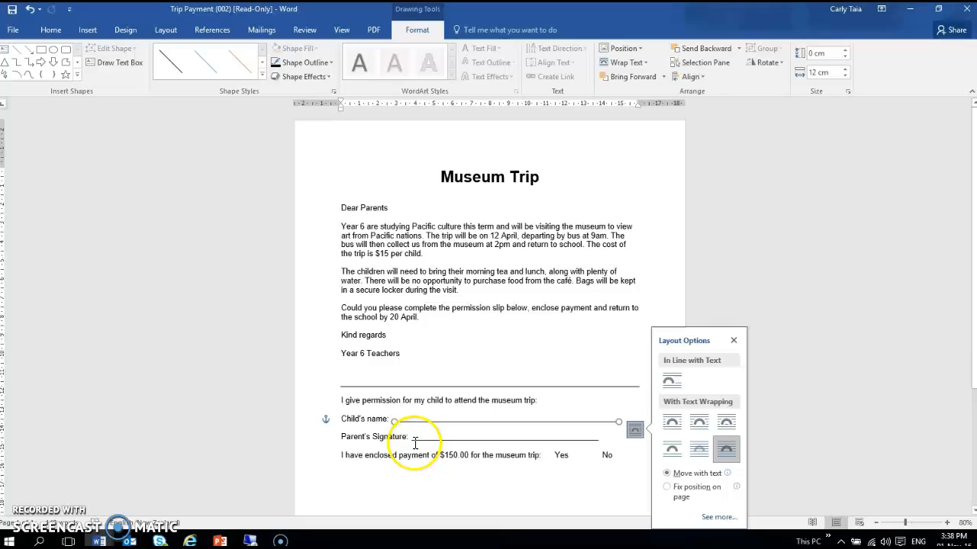
left_click(592, 441, "ctrl")
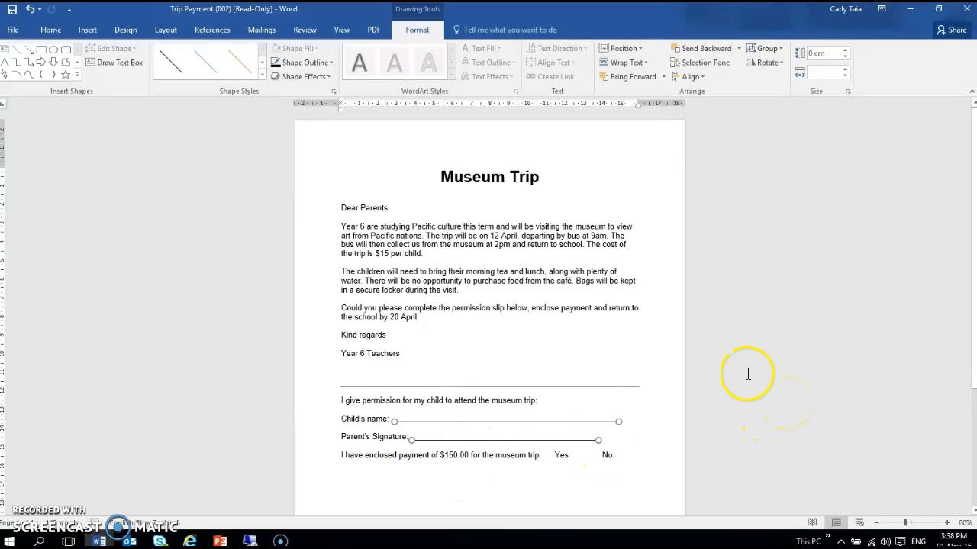
left_click(690, 77)
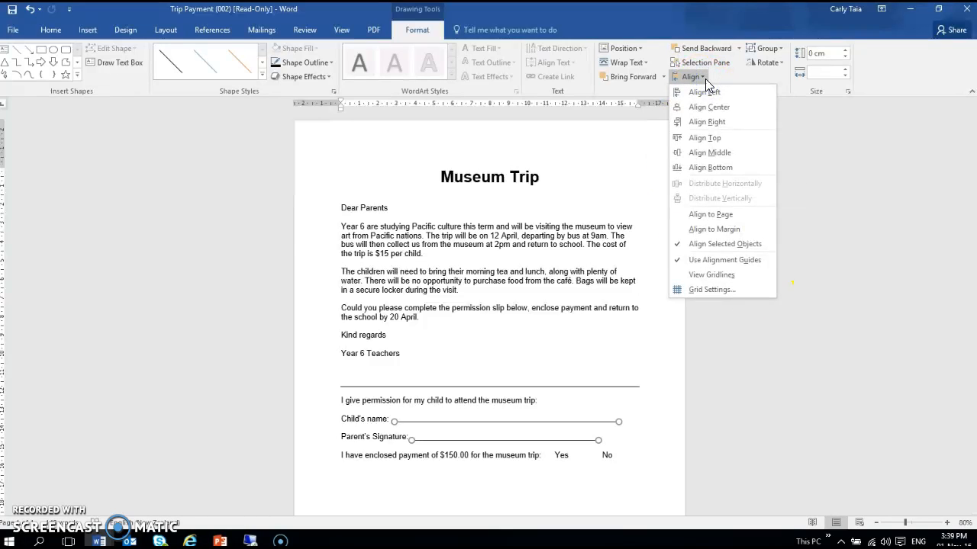
left_click(708, 124)
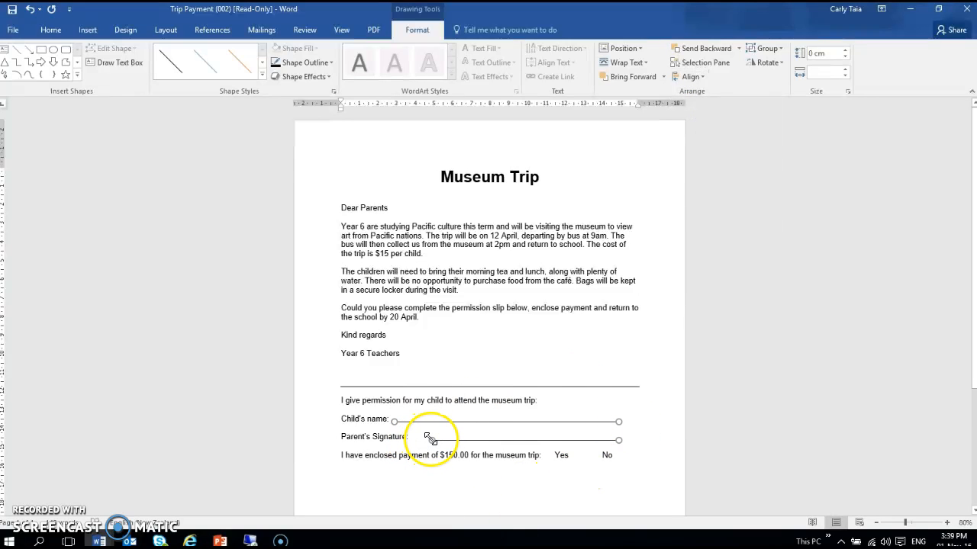
left_click_drag(418, 438, 416, 440)
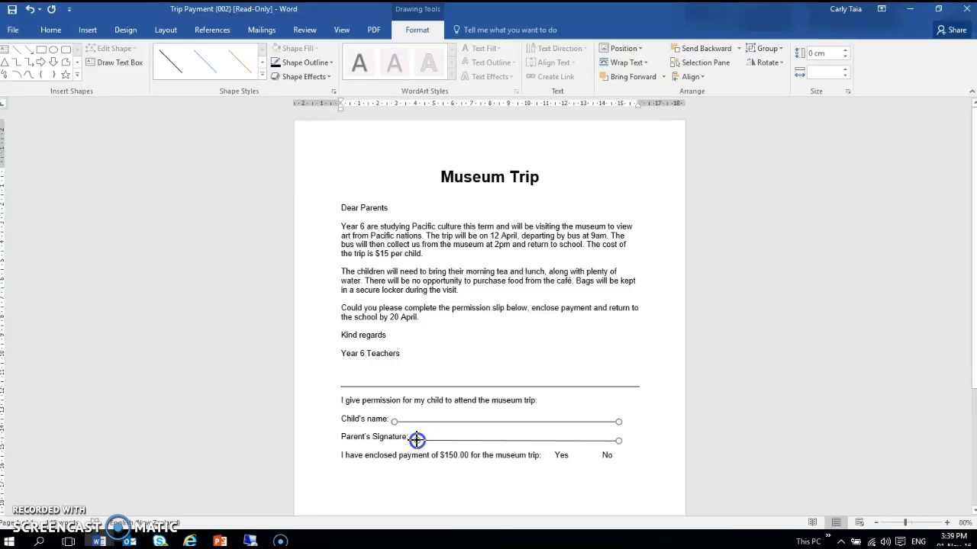
left_click(781, 408)
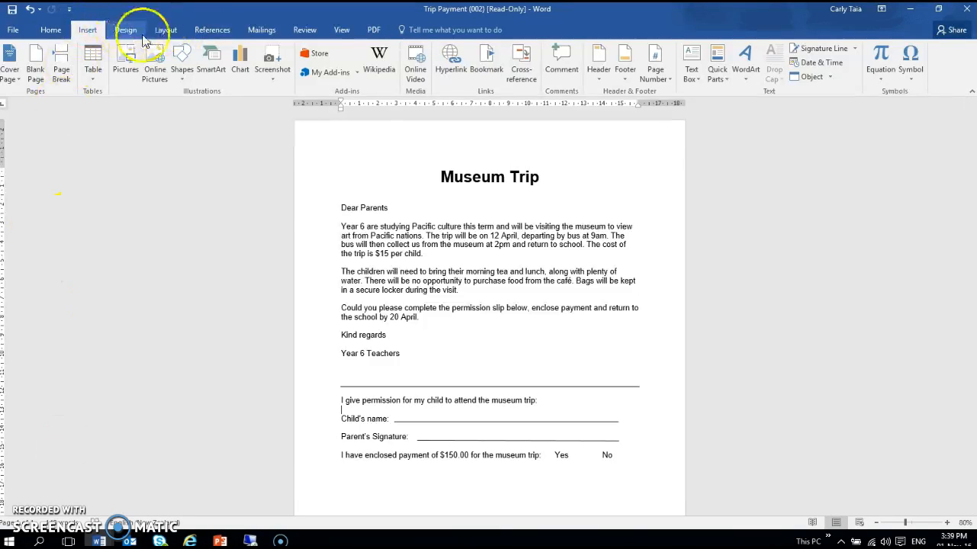
Draw a square about 0.69 cm wide beside "Yes" on the payment line and place a matching copy beside "No".
left_click(181, 67)
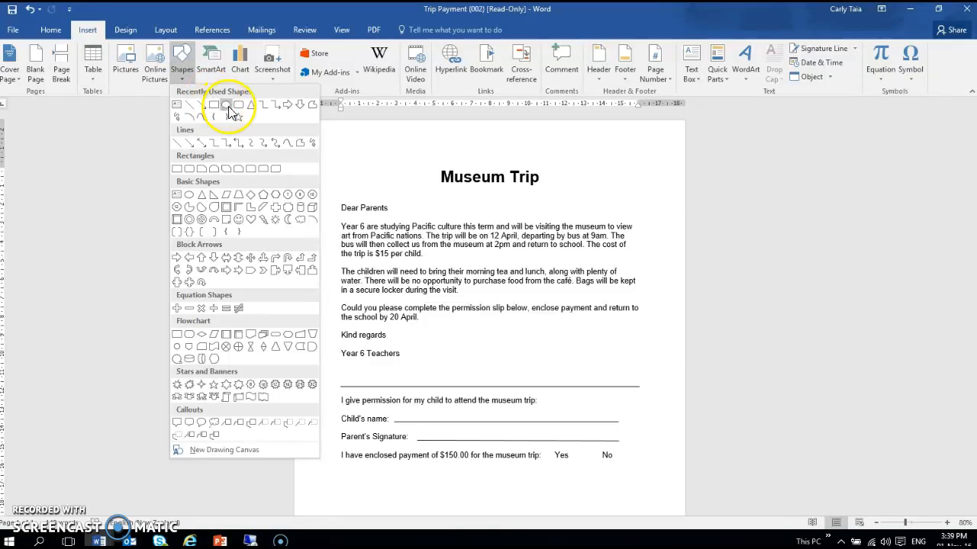
left_click(228, 105)
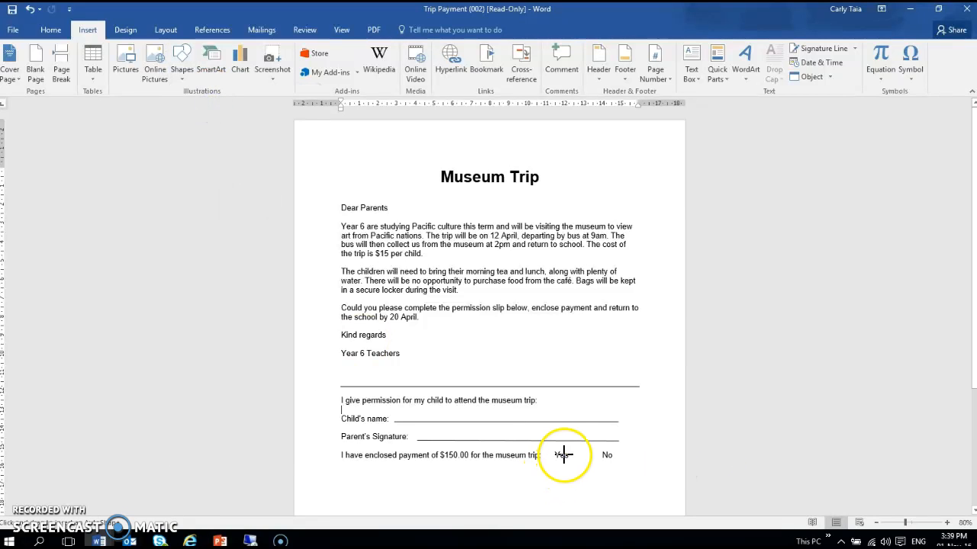
mouse_move(575, 443)
left_mouse_down()
mouse_move(590, 448)
mouse_move(589, 460)
left_mouse_up()
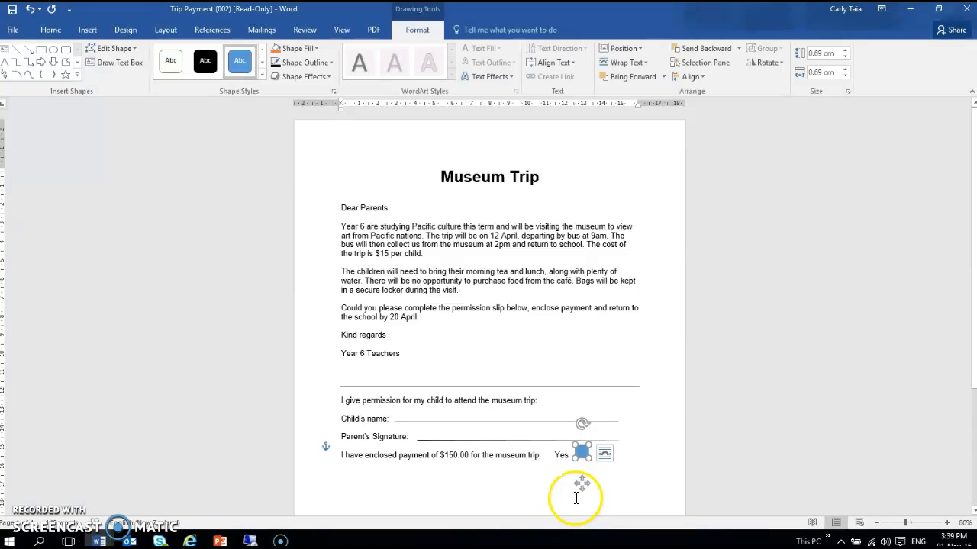
mouse_move(600, 483)
left_mouse_down()
mouse_move(592, 465)
mouse_move(627, 452)
mouse_move(623, 431)
mouse_move(624, 450)
left_mouse_up()
left_click(674, 502)
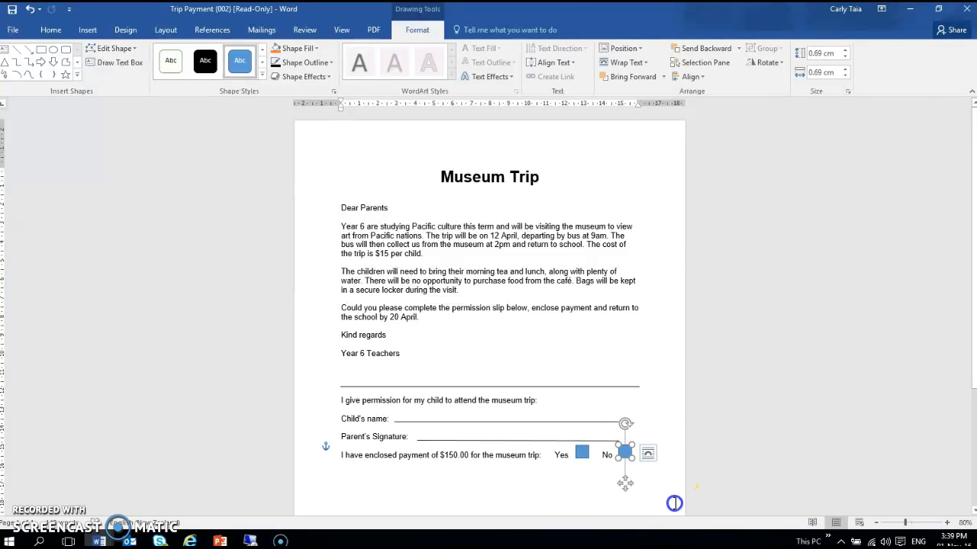
Apply the white-filled outlined shape style to both squares, and shift the "No" square slightly away from its label.
left_click(581, 454)
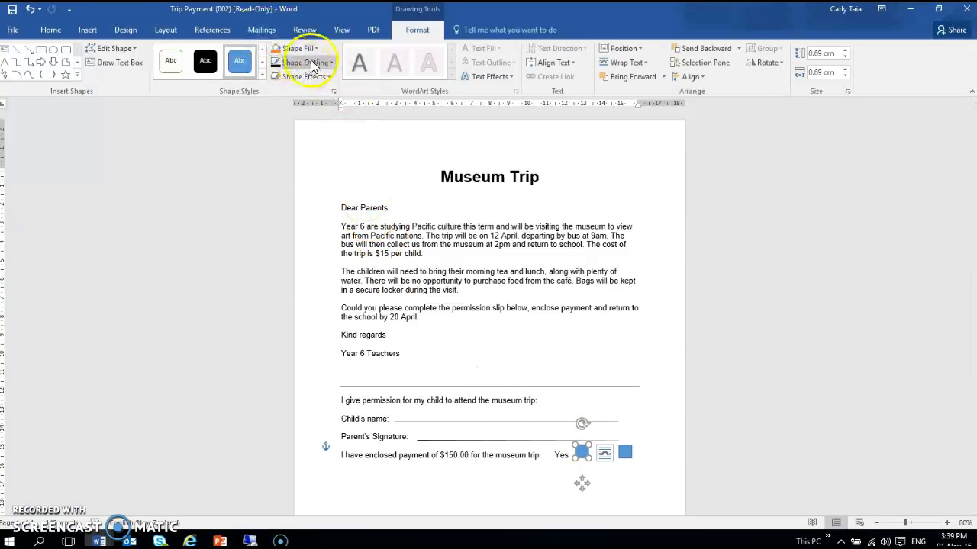
left_click(169, 65)
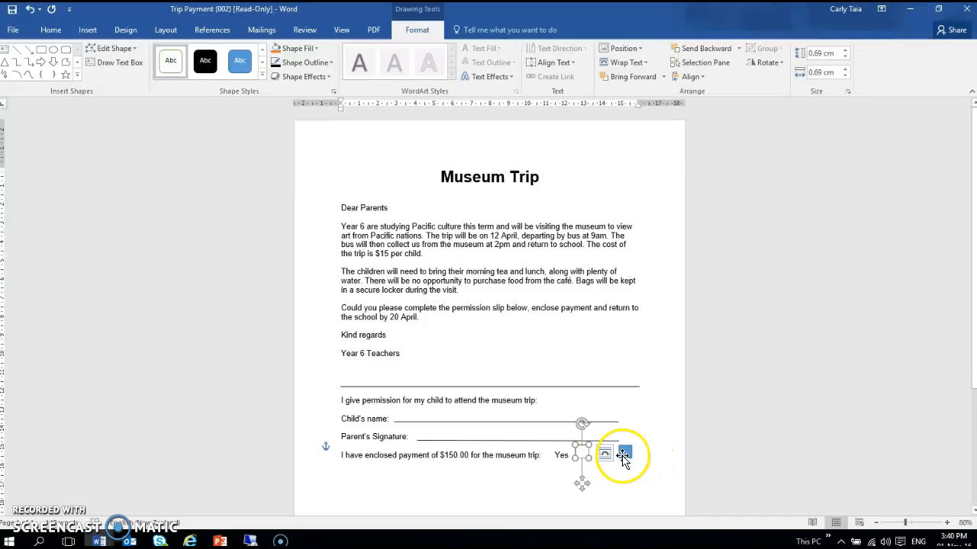
left_click(625, 453)
left_click(170, 62)
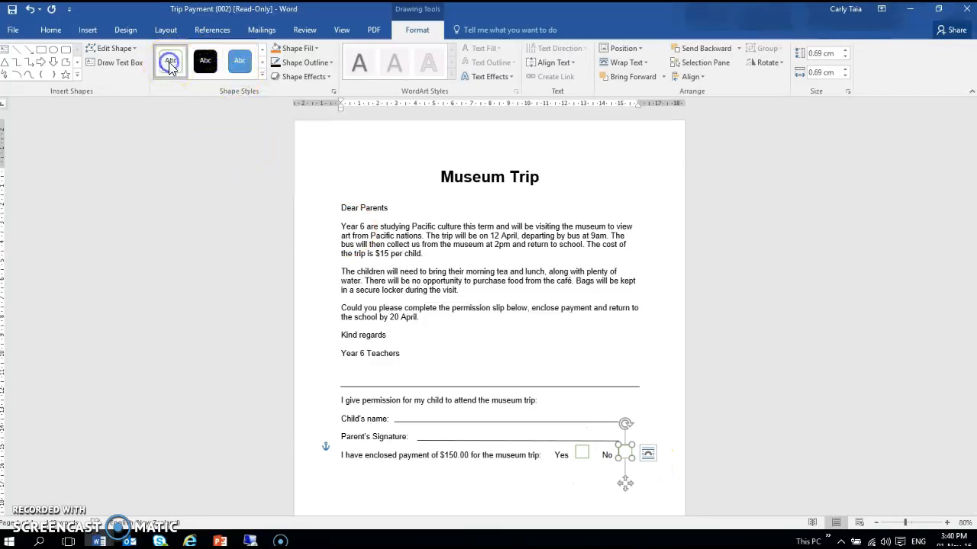
left_click(560, 481)
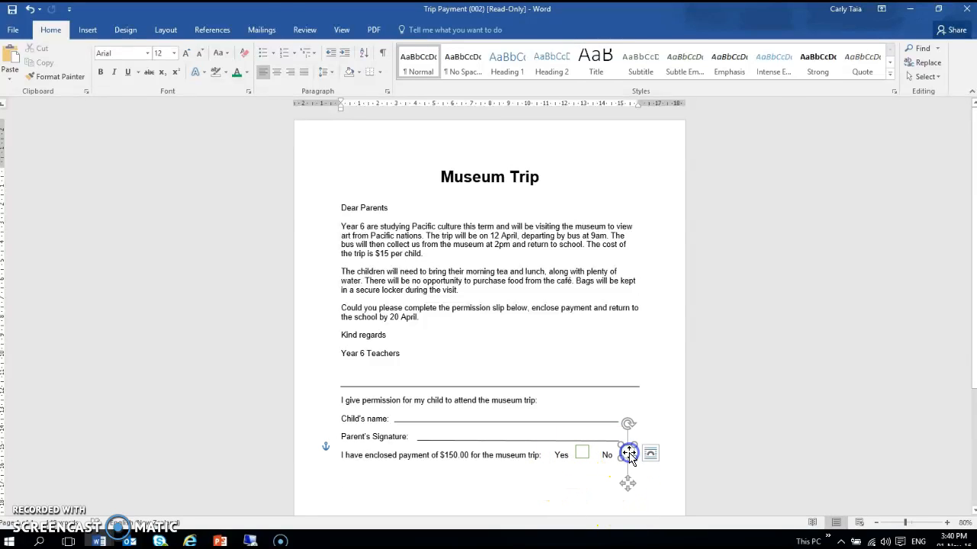
left_click(581, 453)
left_click(648, 486)
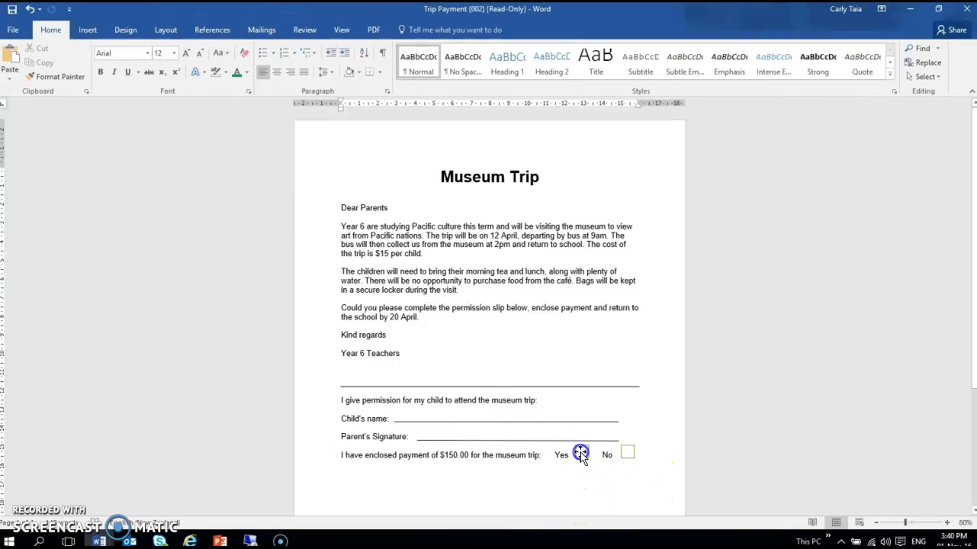
Give the "Yes" and "No" squares together an outline in the darkest black-column theme shade with a thin line weight.
left_click(581, 453)
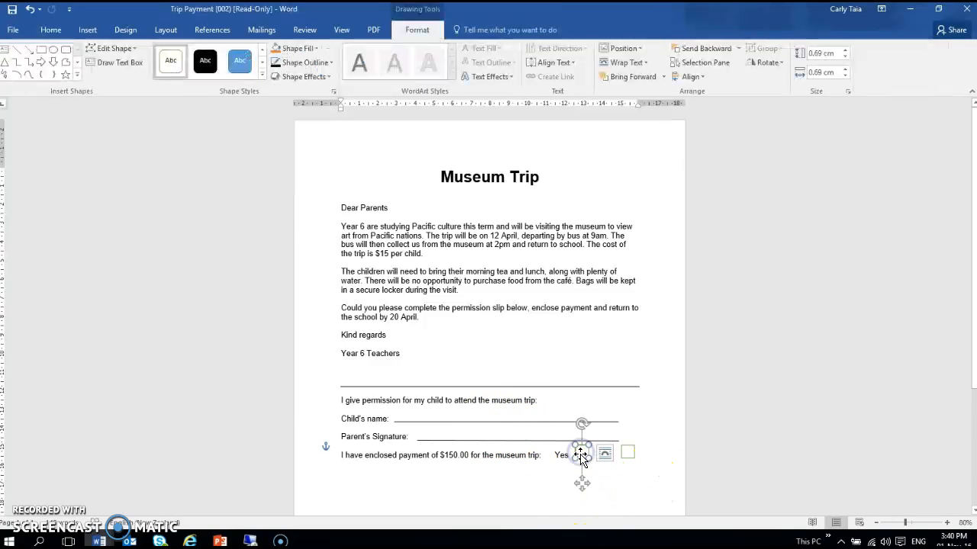
left_click(627, 451, "shift")
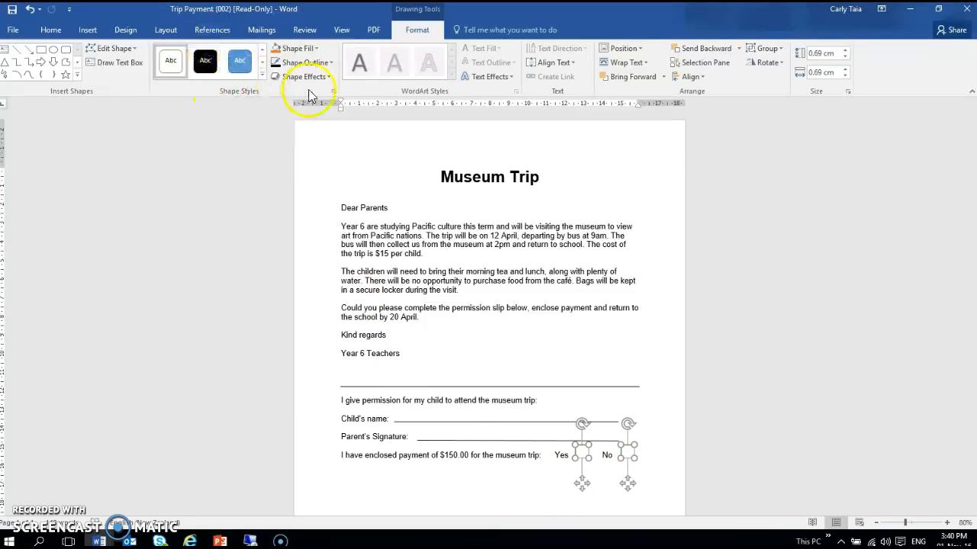
left_click(334, 61)
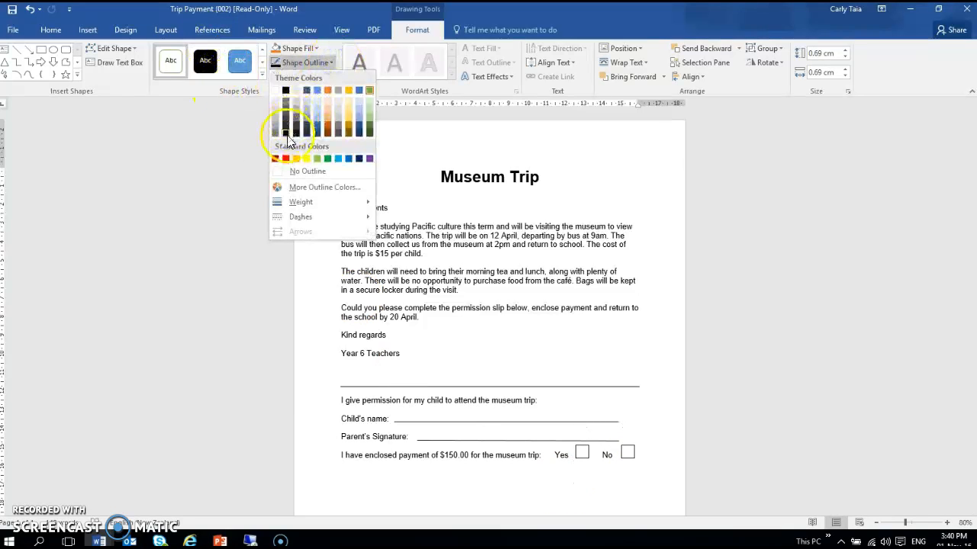
left_click(287, 136)
left_click(329, 63)
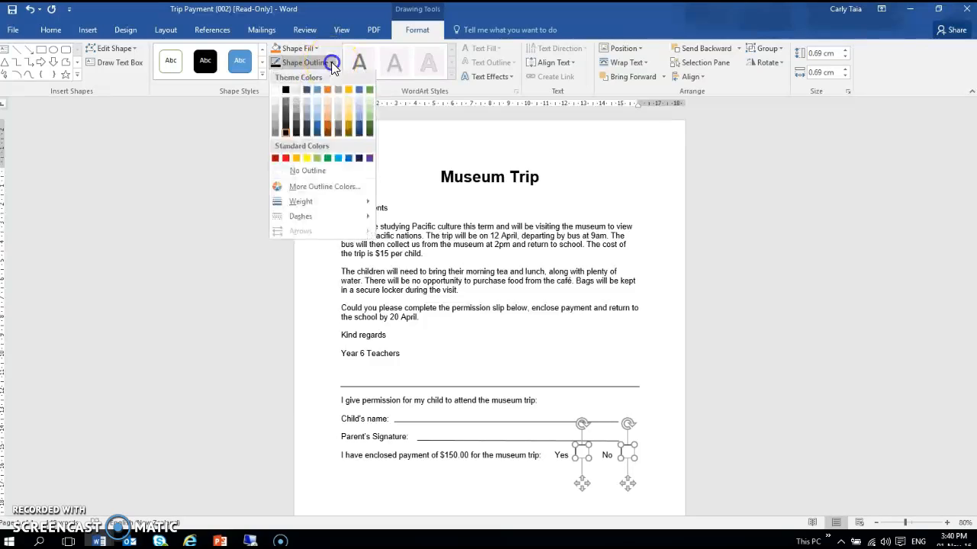
mouse_move(328, 202)
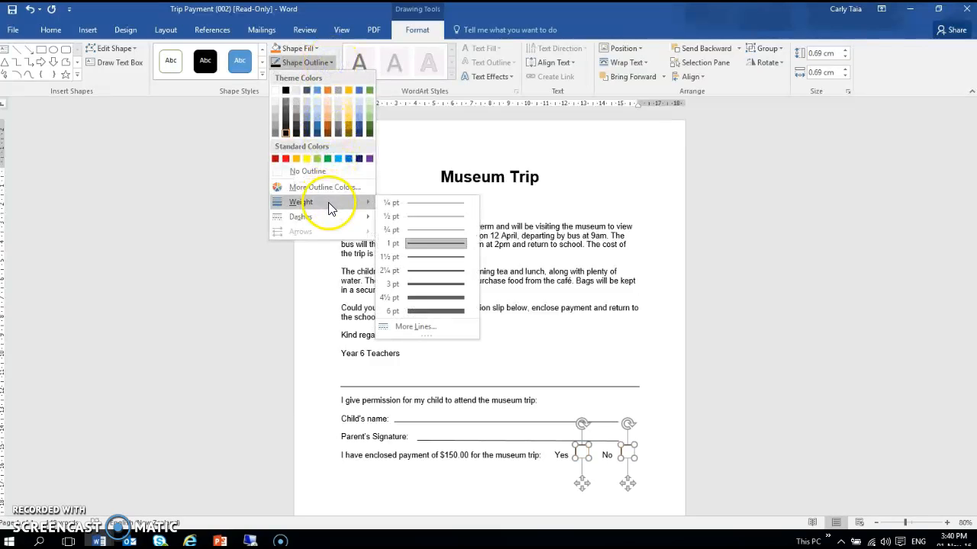
left_click(430, 222)
left_click(342, 483)
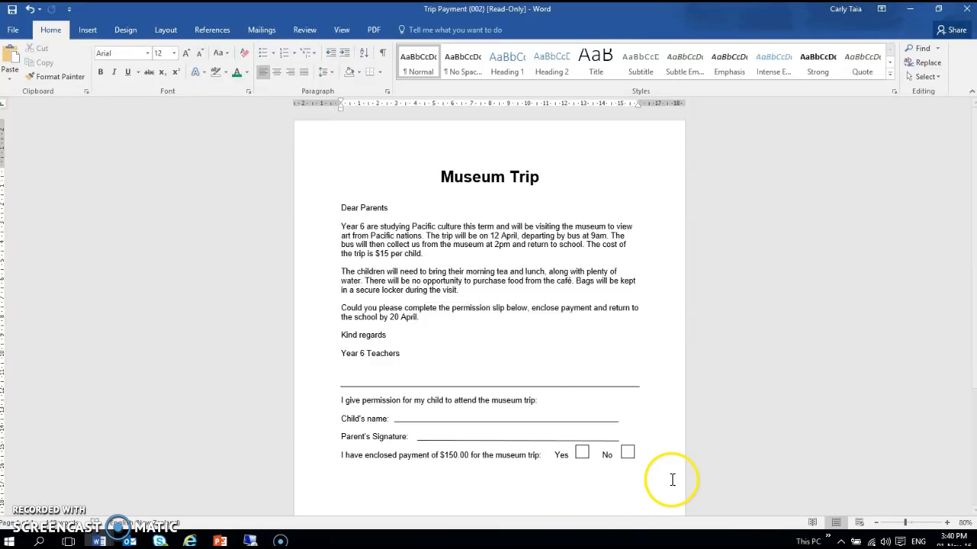
scroll(578, 246, "down", 3)
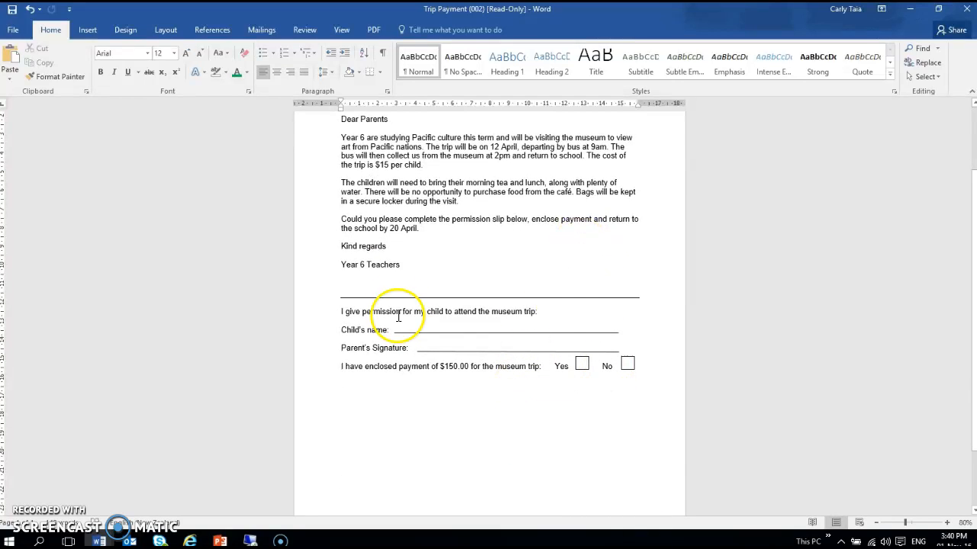